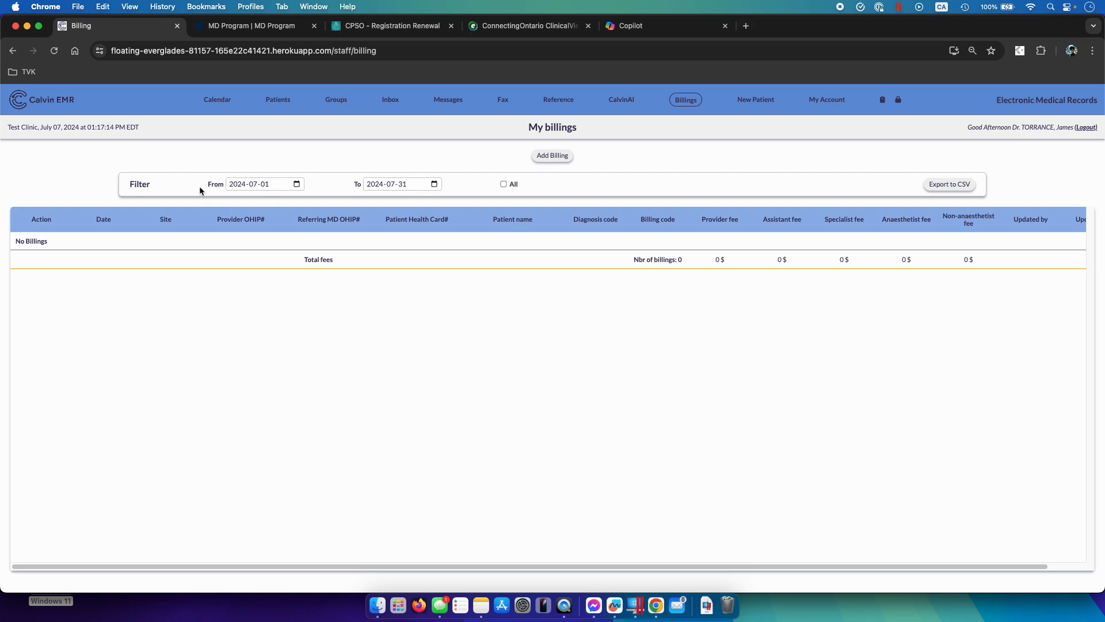
Show all billings regardless of date and review the fee and update columns of the table
click(504, 185)
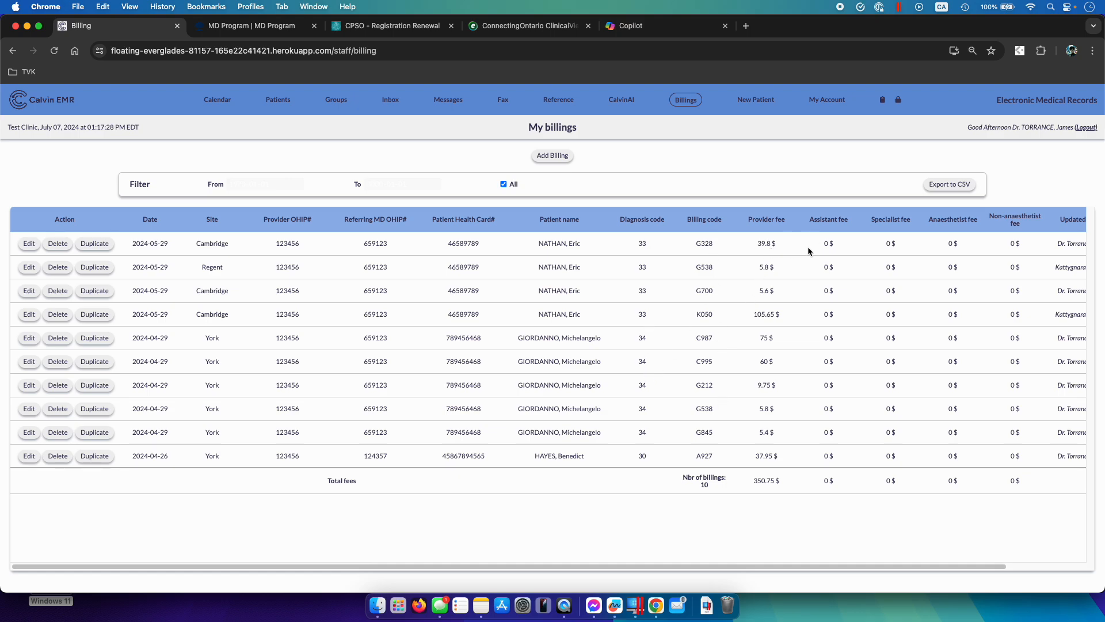
scroll(928, 285, right, 3)
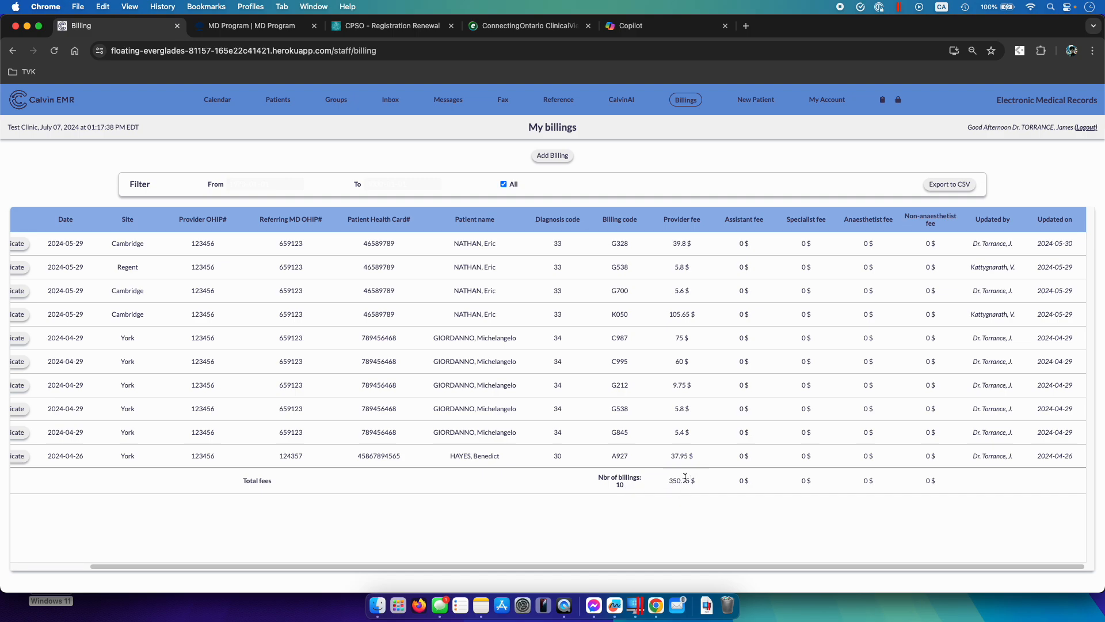
scroll(685, 487, left, 3)
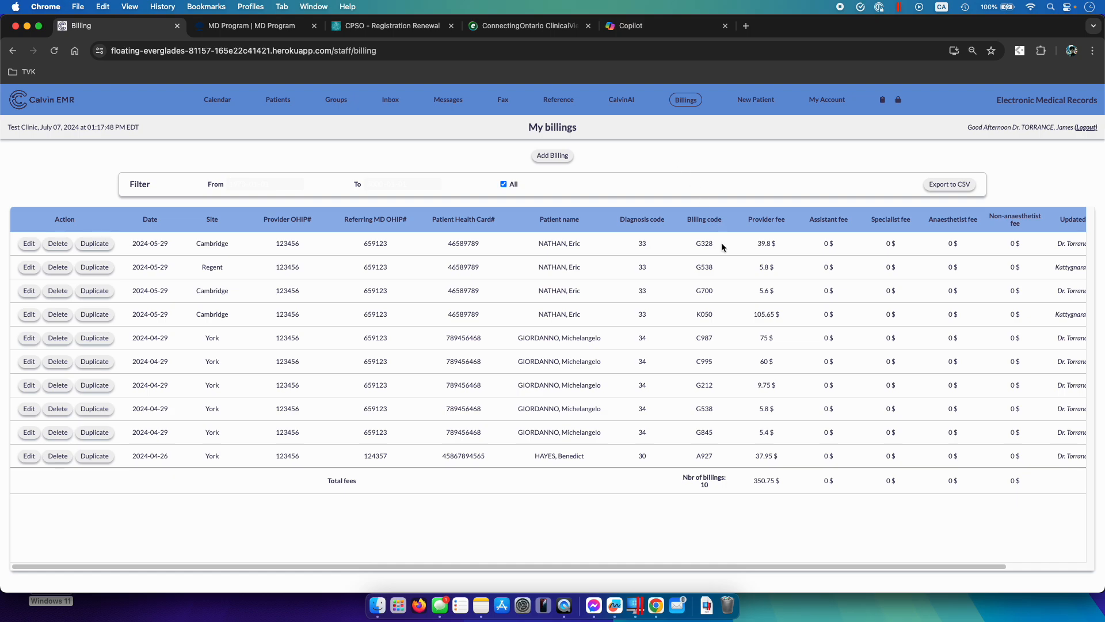
Start a new billing entry and fill in the patient's health card number and name from the patient search
click(570, 155)
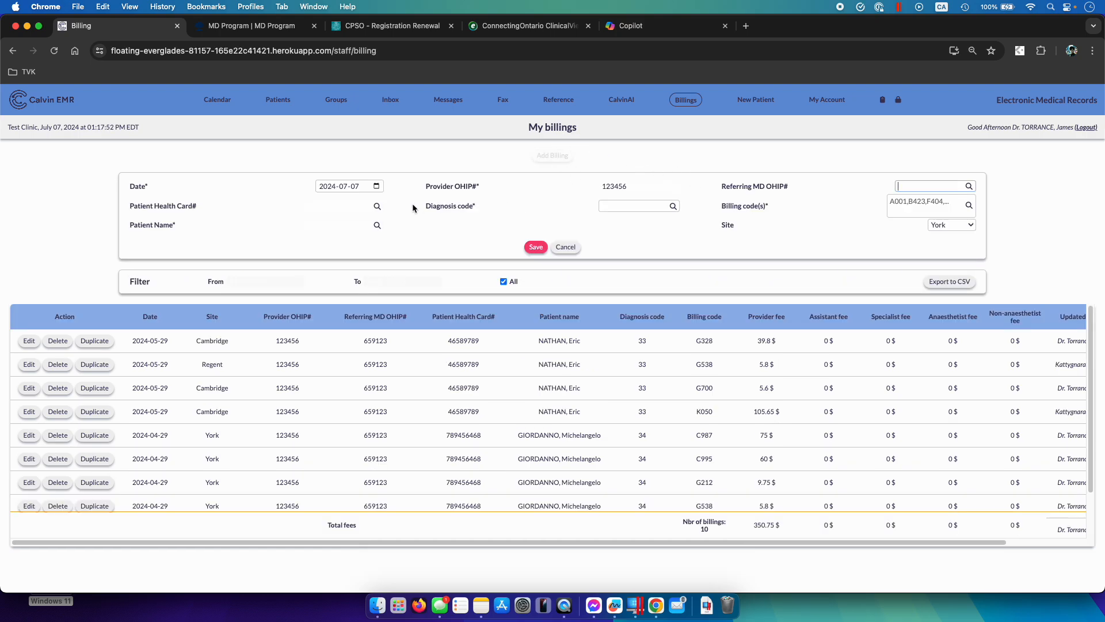
click(377, 208)
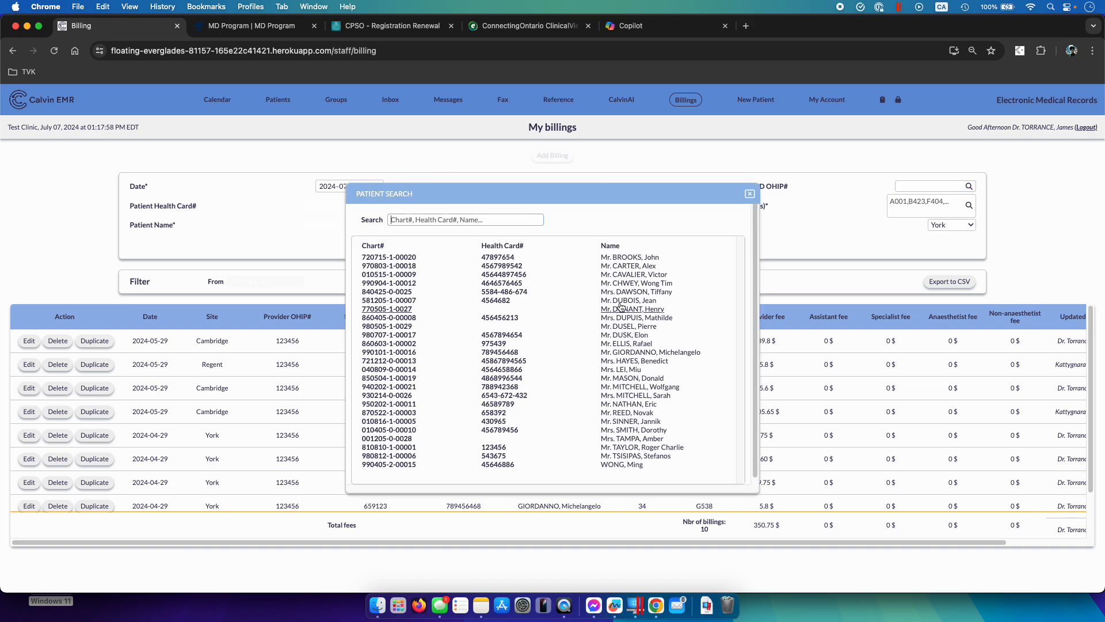
scroll(561, 397, down, 1)
scroll(561, 397, up, 1)
click(519, 380)
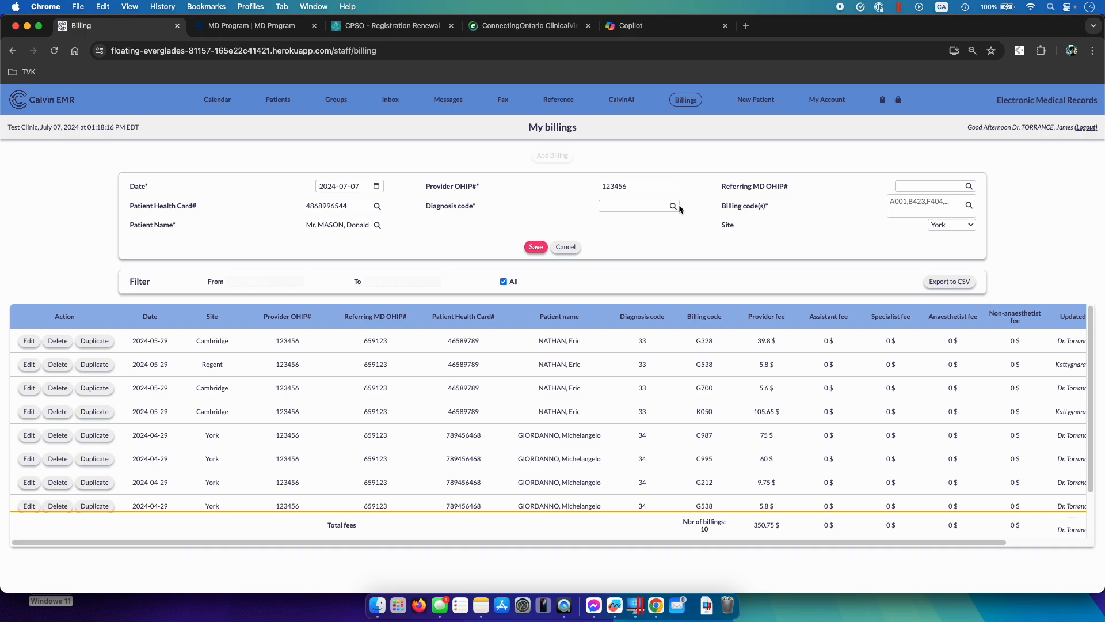
Look up the diagnosis codes and assign code 223, Benign Neoplasms: Kidney, ureter, bladder, to the billing
click(636, 208)
click(674, 206)
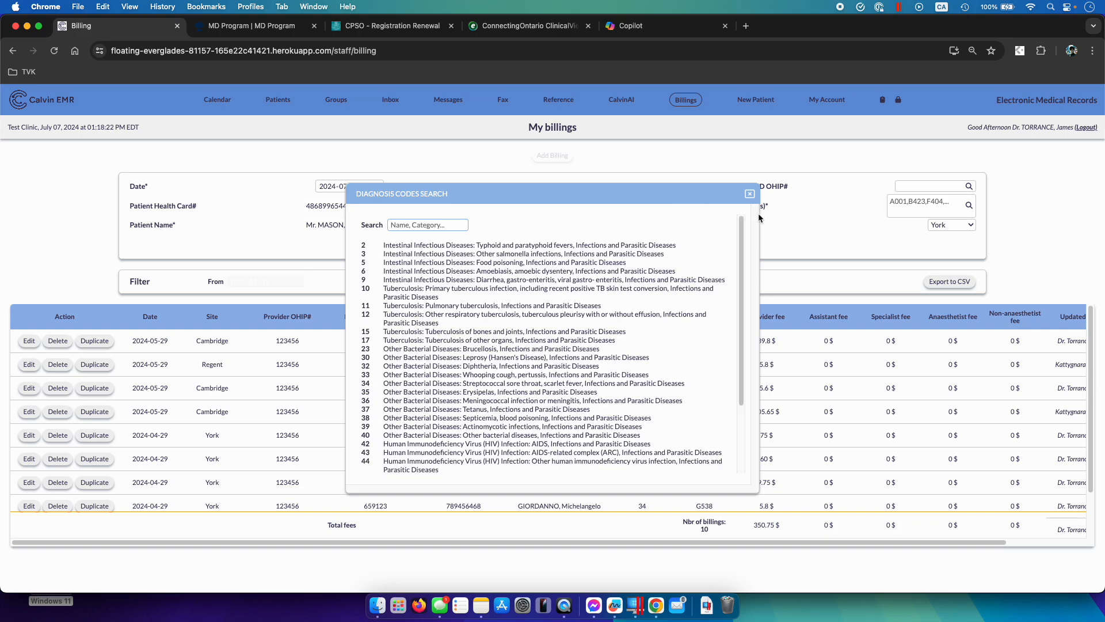
scroll(583, 367, down, 8)
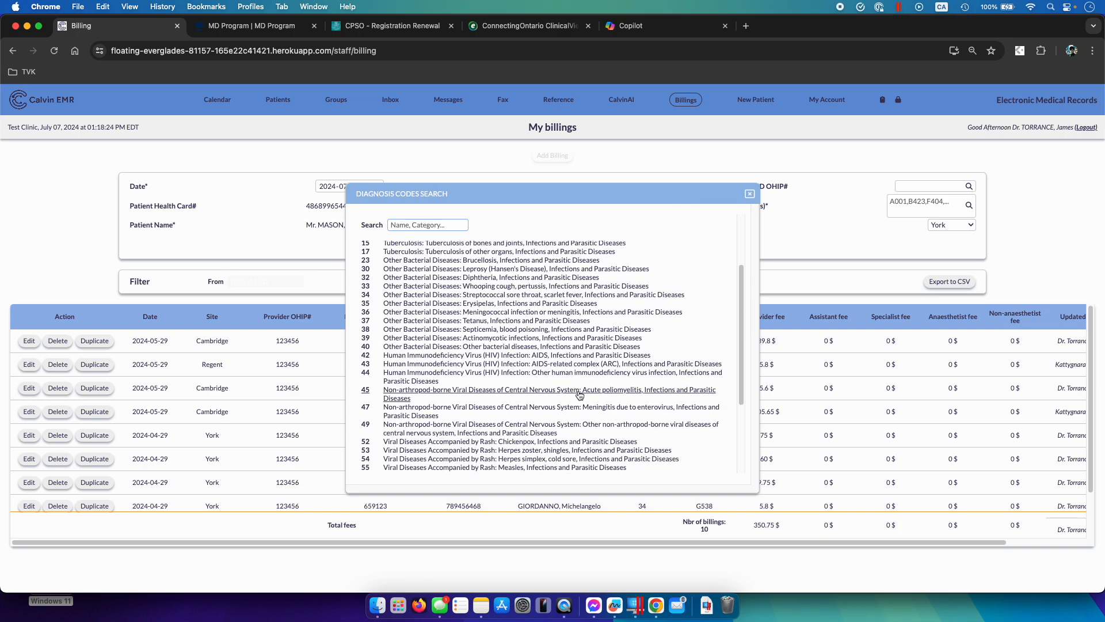
scroll(583, 393, down, 10)
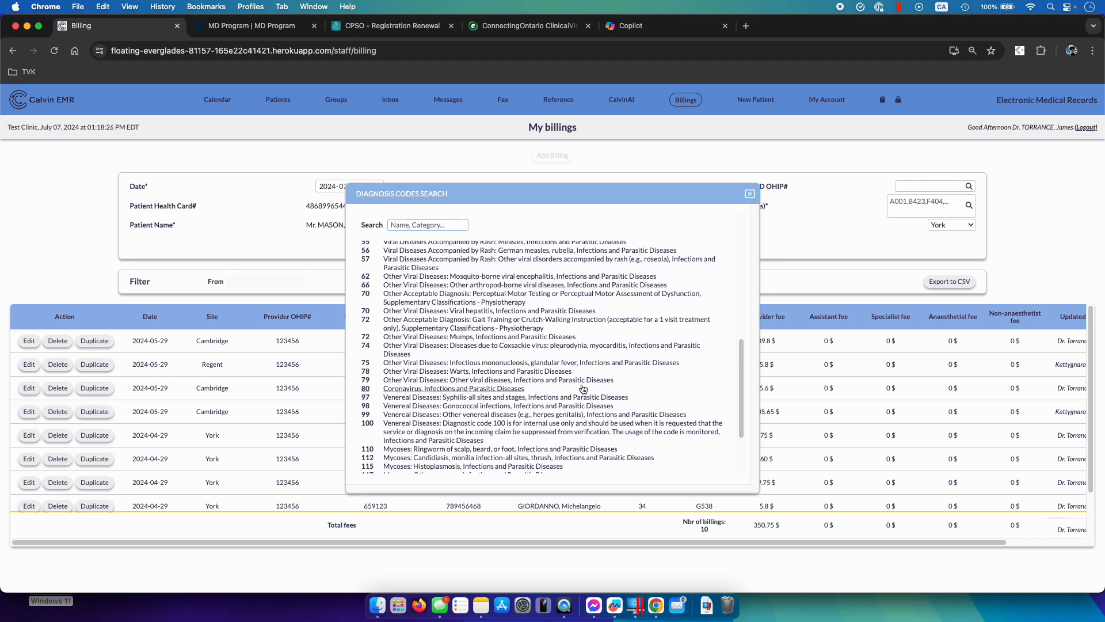
scroll(583, 389, up, 20)
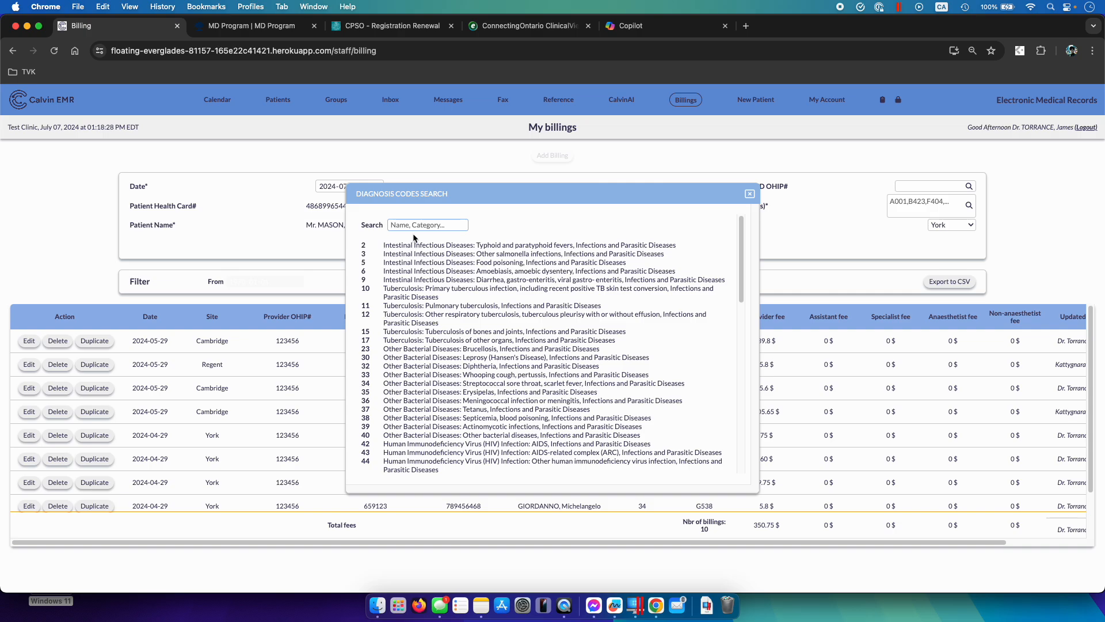
scroll(595, 397, down, 15)
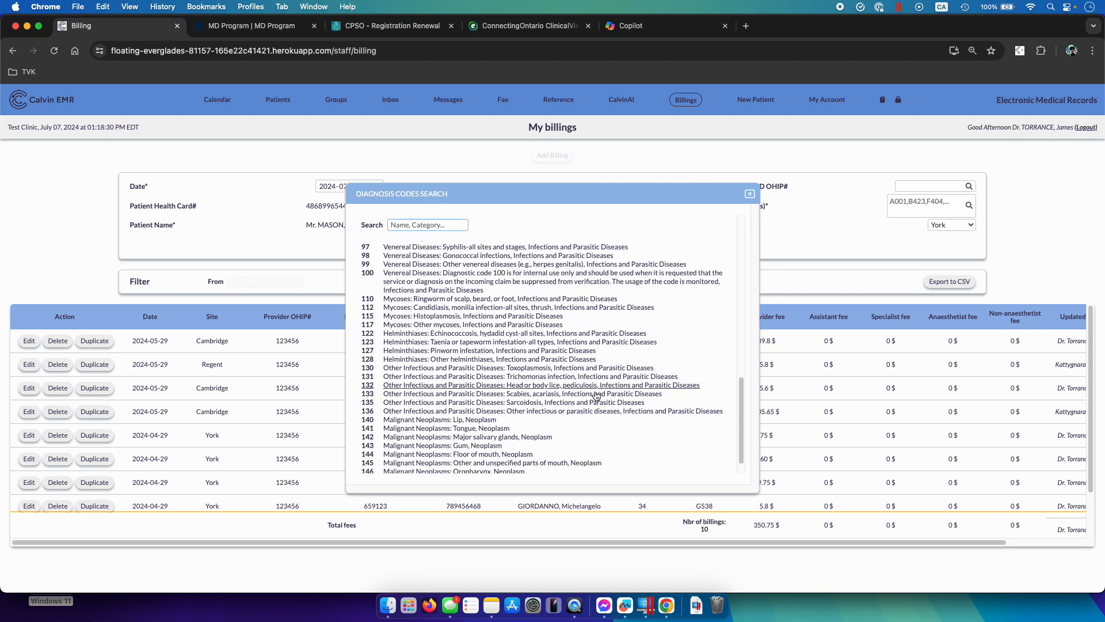
scroll(595, 397, down, 10)
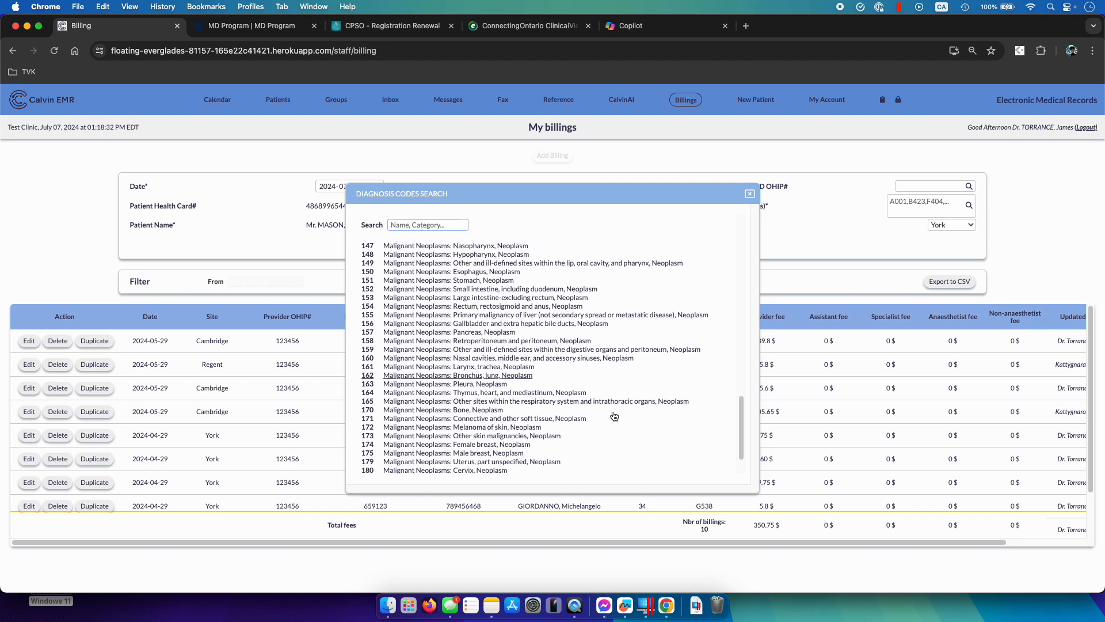
scroll(615, 413, down, 10)
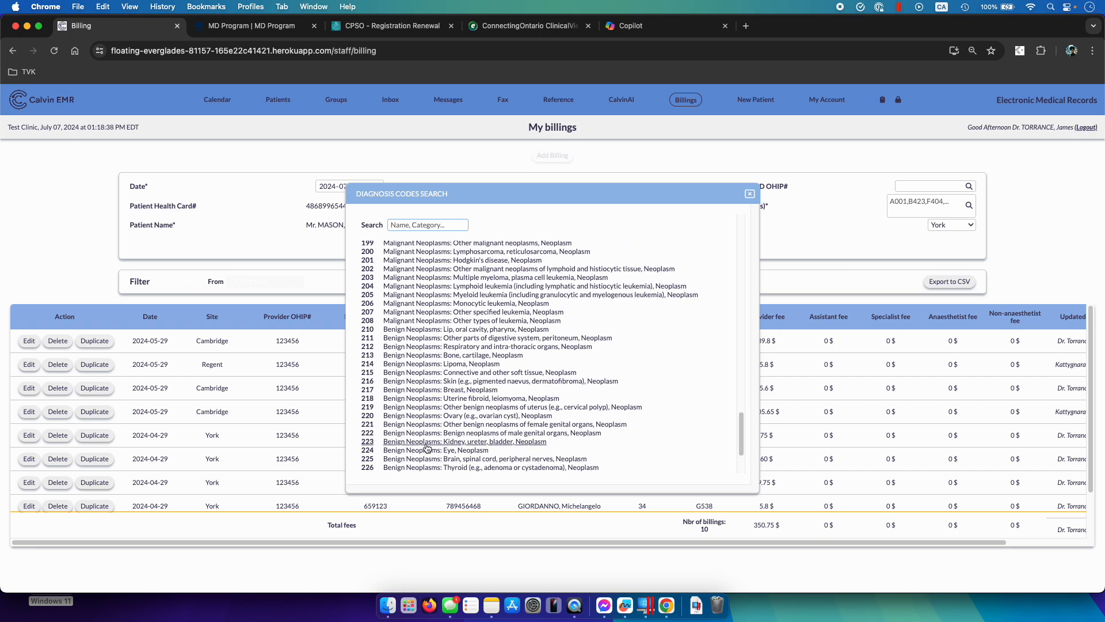
click(480, 442)
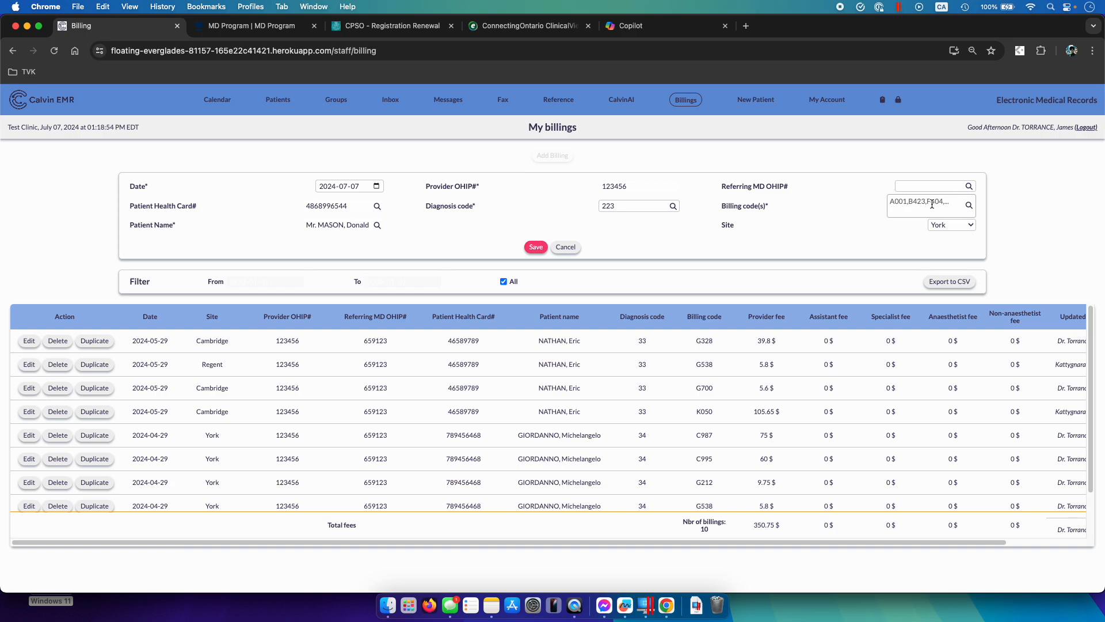
Search the billing code templates for "consulta" and add A914, GP focused practice Comprehensive Consultation by video, to the billing
click(969, 206)
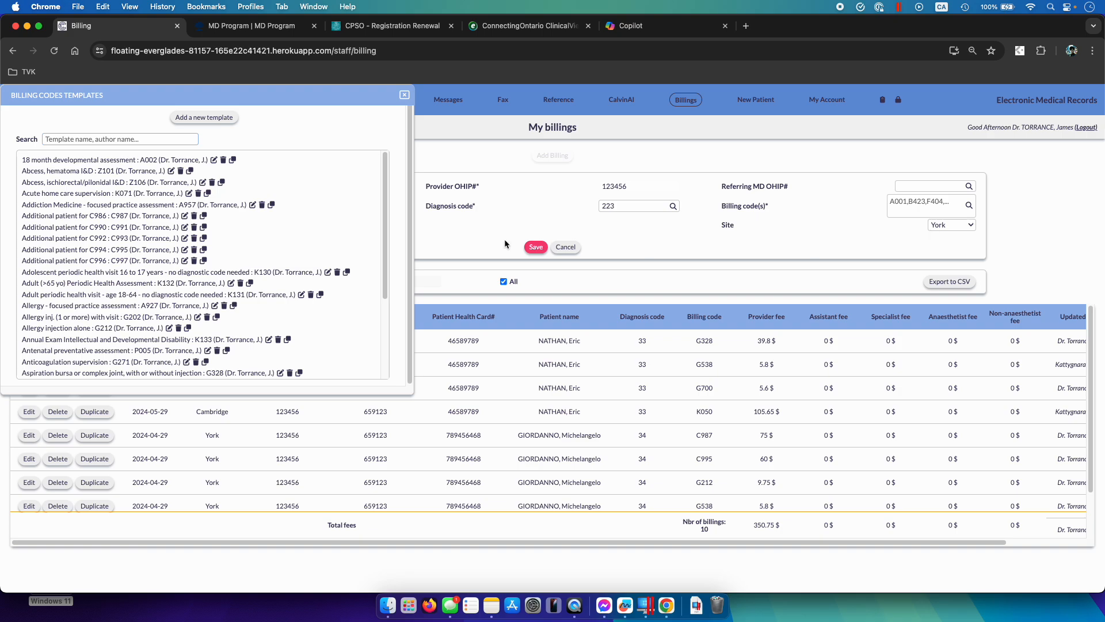
scroll(338, 310, down, 10)
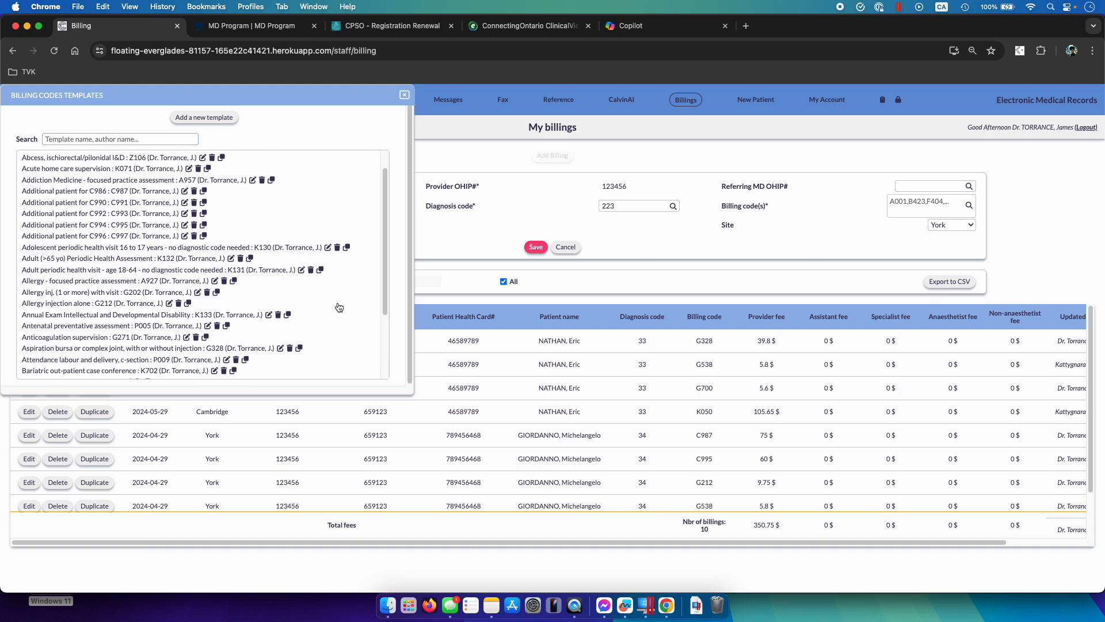
scroll(337, 305, down, 5)
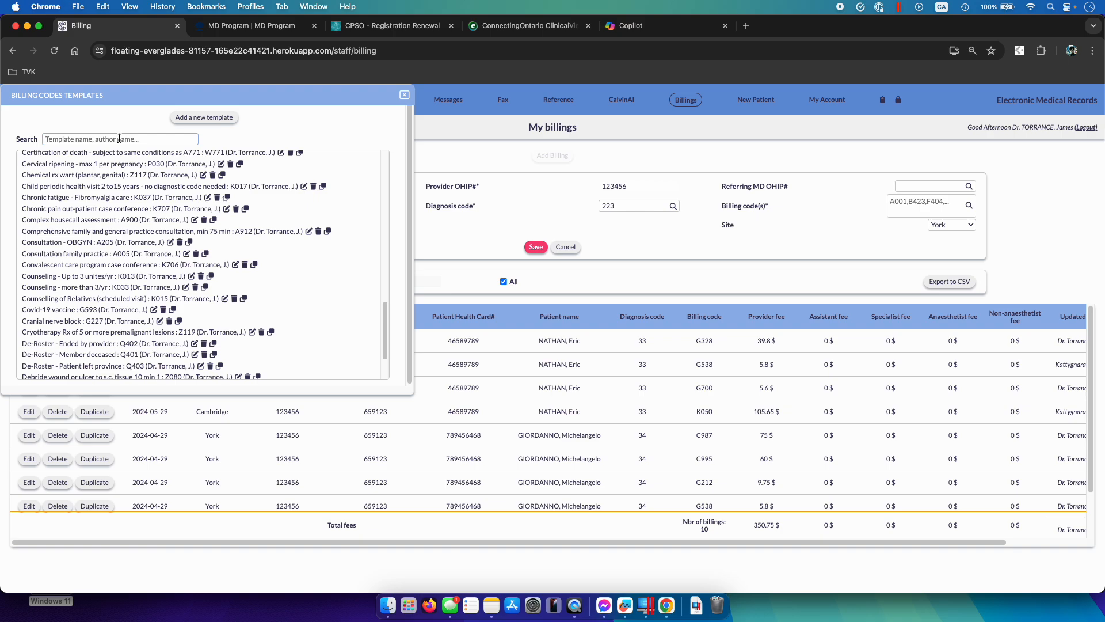
text(co)
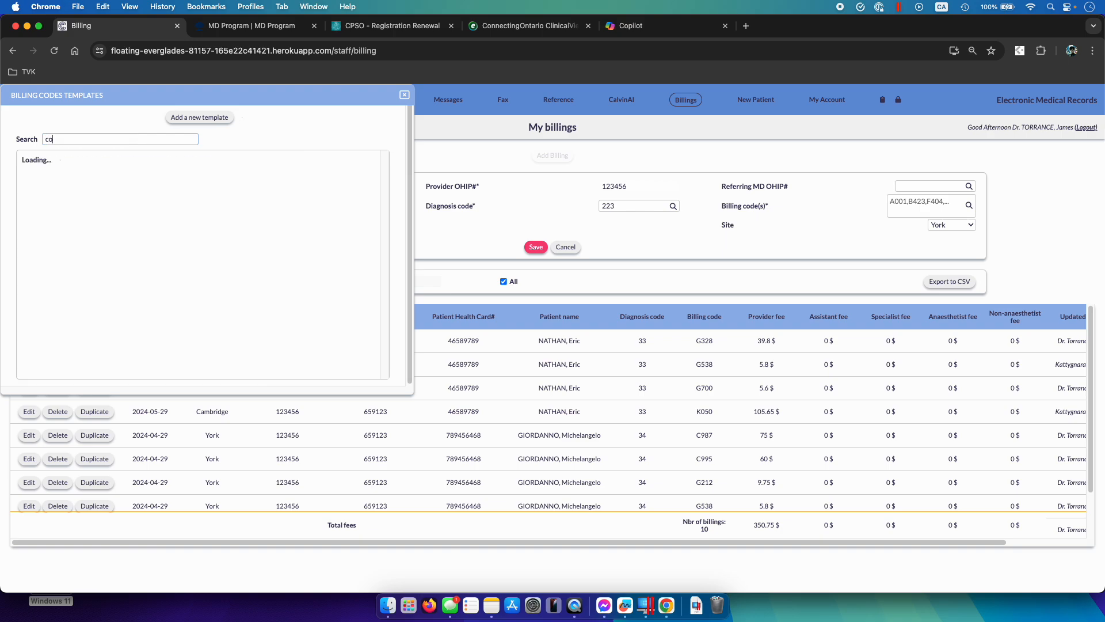
text(nsu)
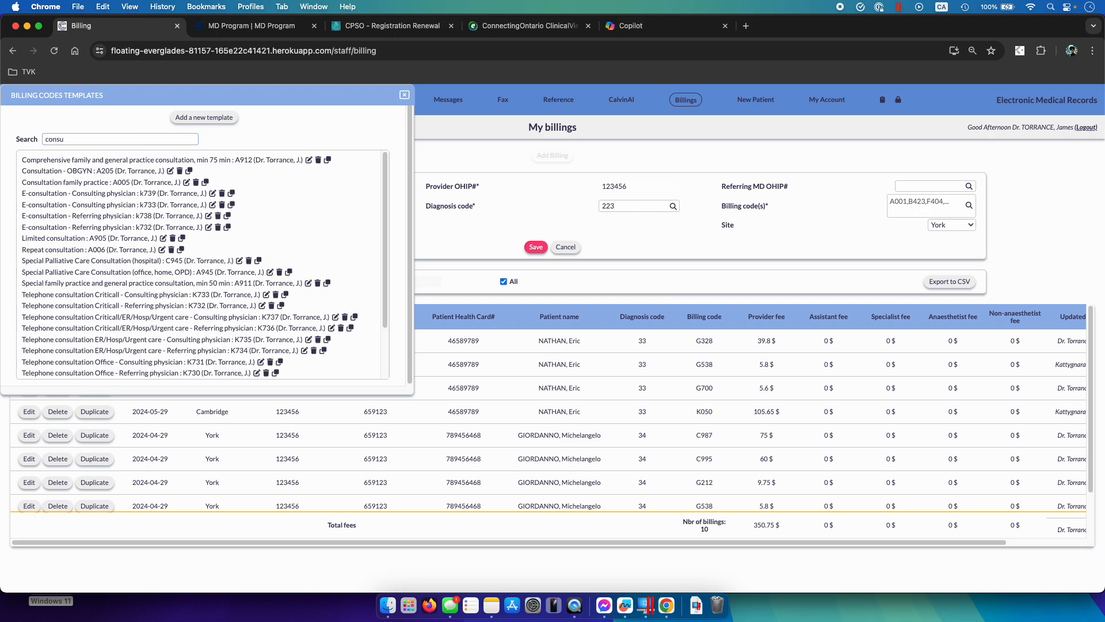
text(lta)
scroll(357, 240, down, 3)
scroll(358, 241, down, 1)
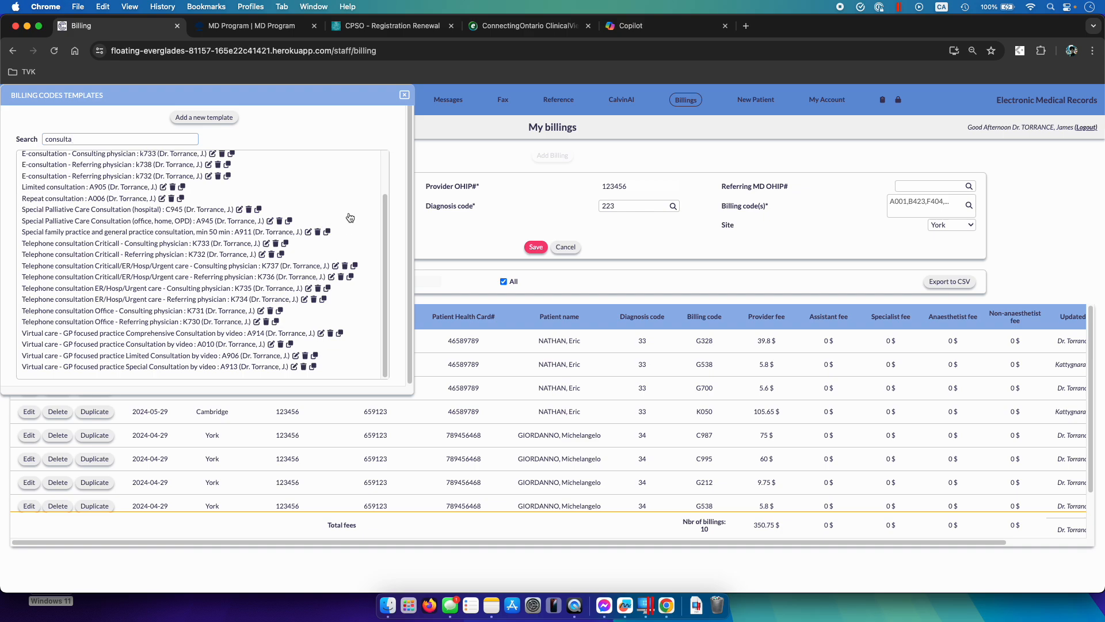
scroll(339, 213, up, 4)
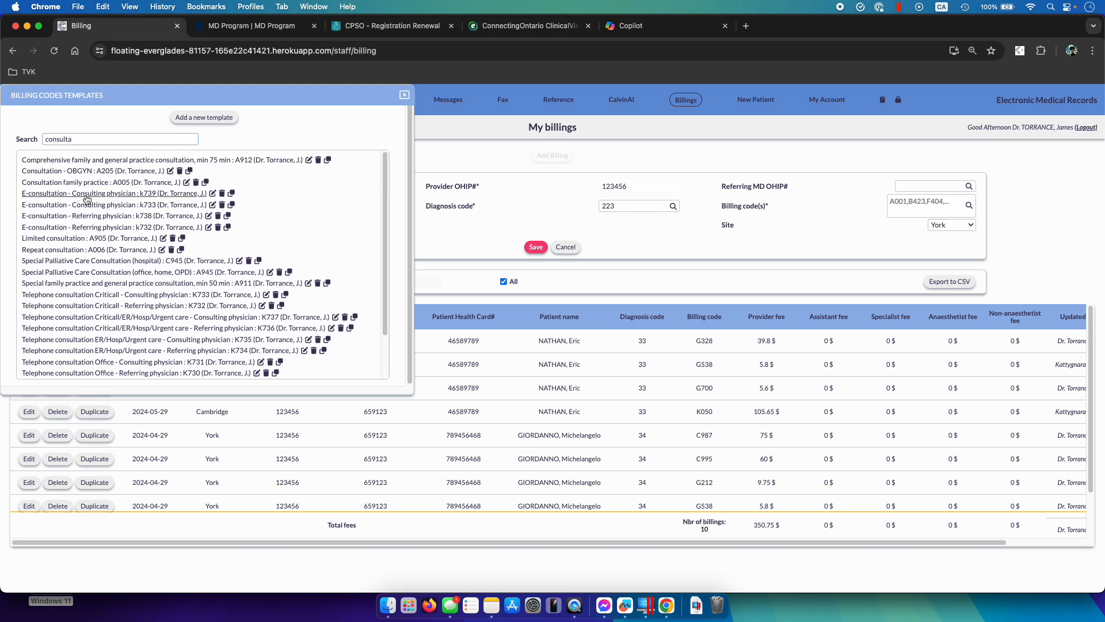
scroll(242, 293, down, 1)
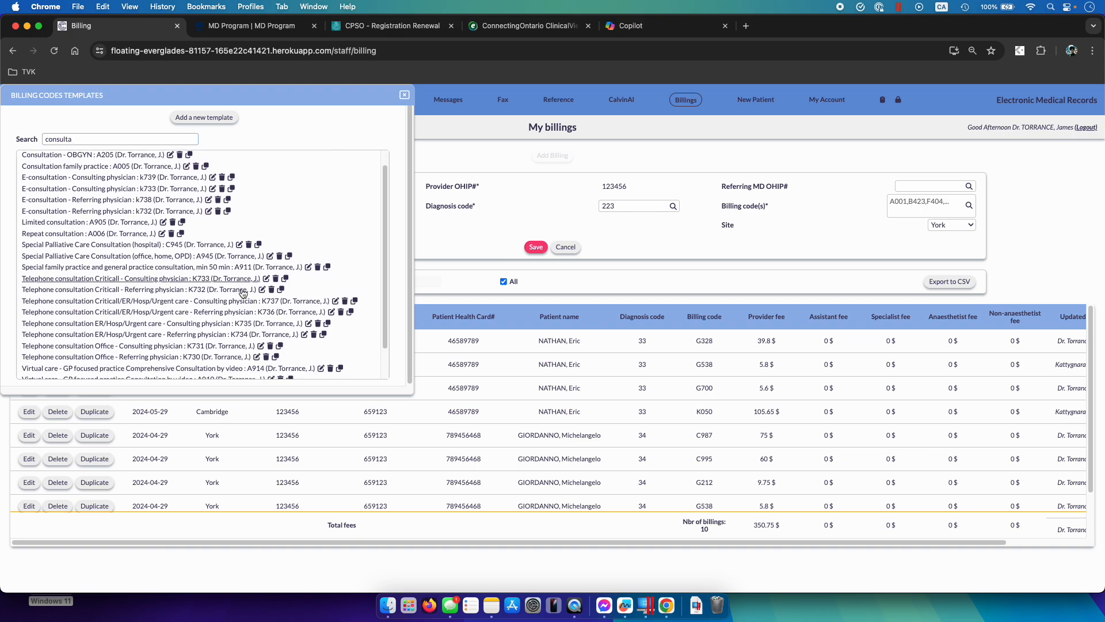
scroll(210, 316, down, 3)
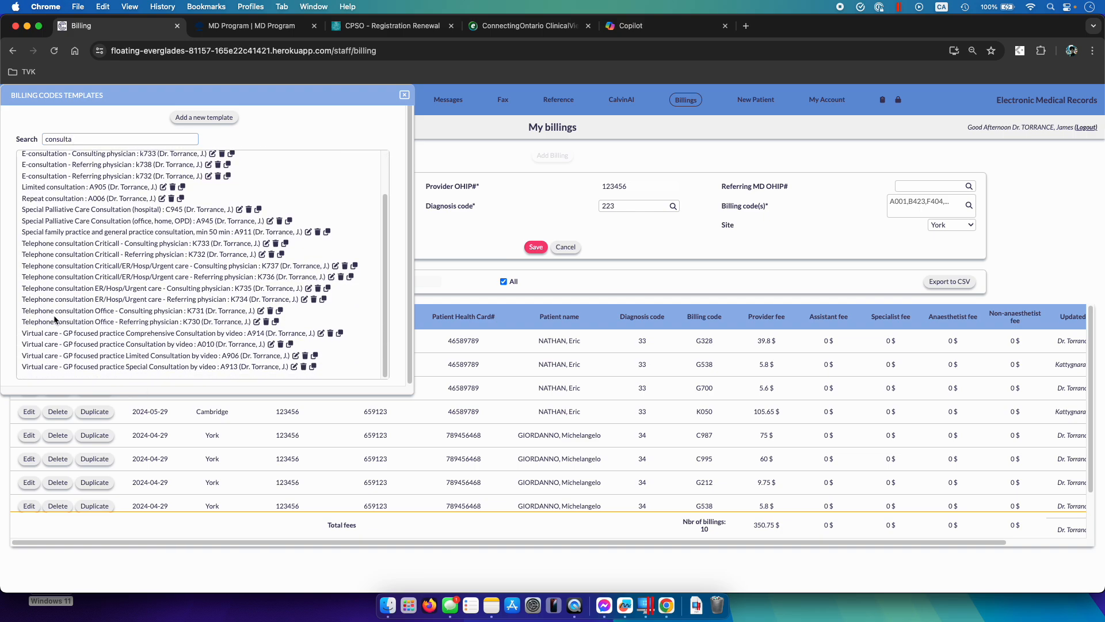
click(95, 333)
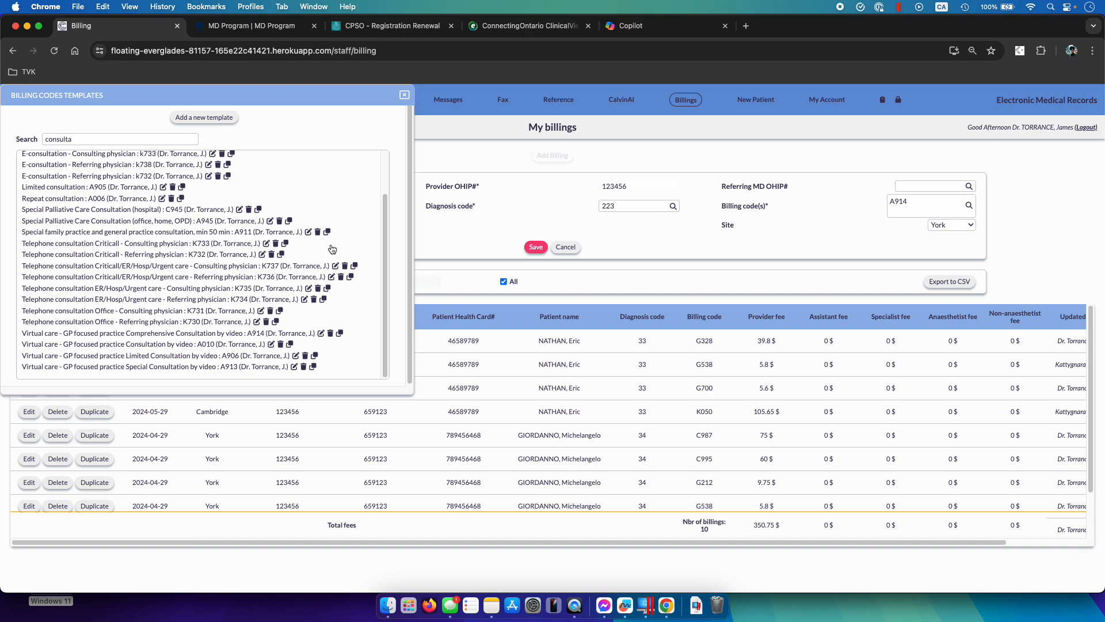
Search the billing code templates for "biops" and add Z116, Biopsy with sutures, to the billing codes
drag(112, 140, 12, 140)
text(biops)
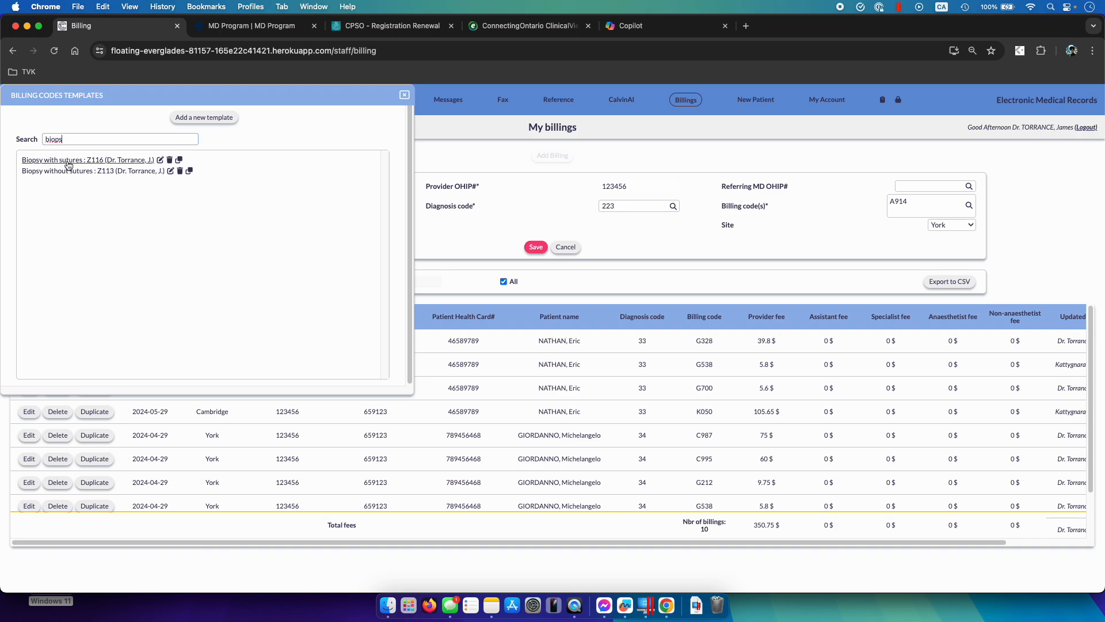
click(68, 164)
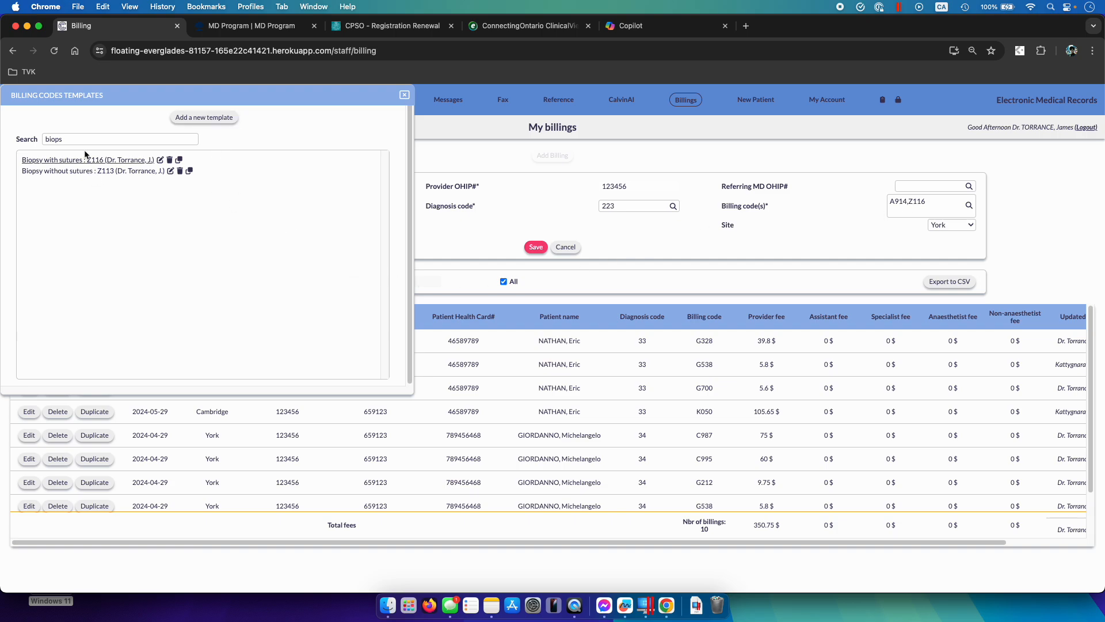
View the form for a new billing code template, cancel it, and close the templates window
click(220, 118)
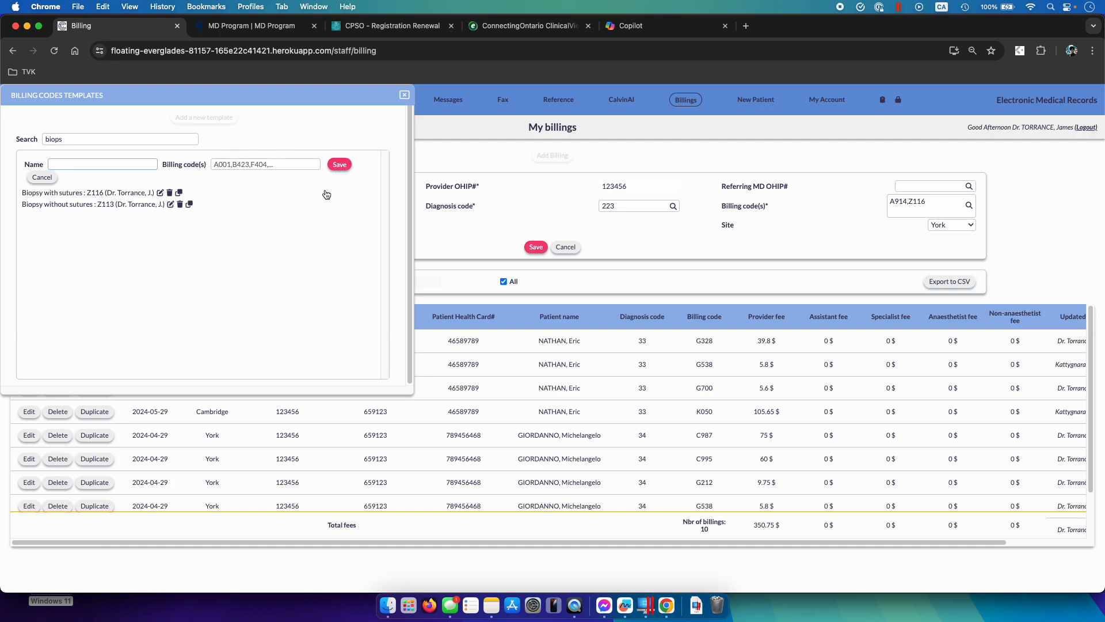
click(51, 178)
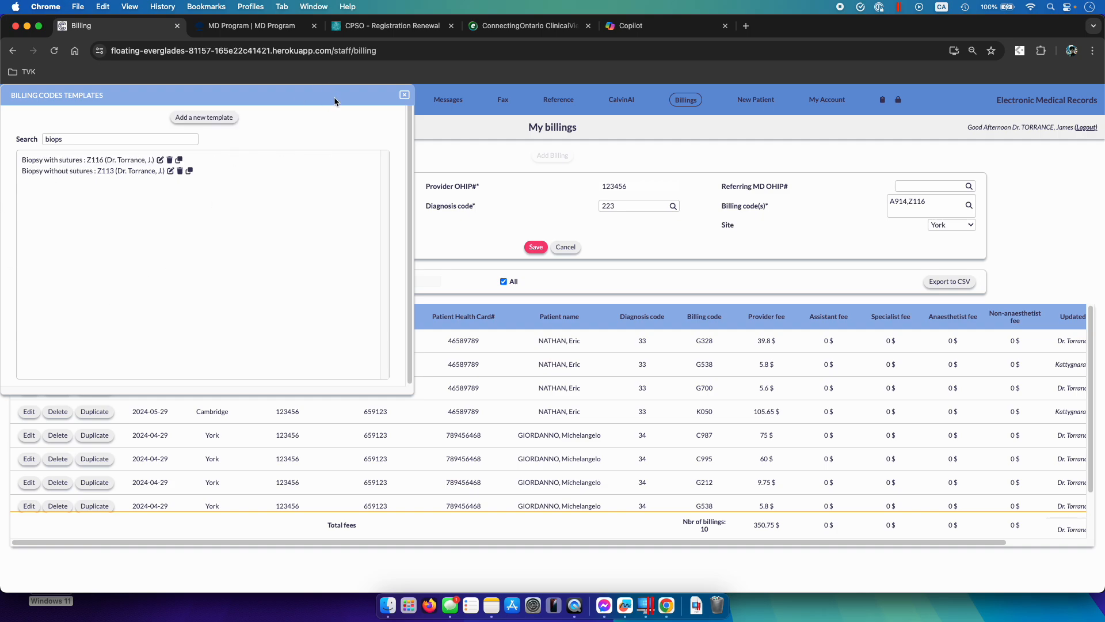
click(401, 96)
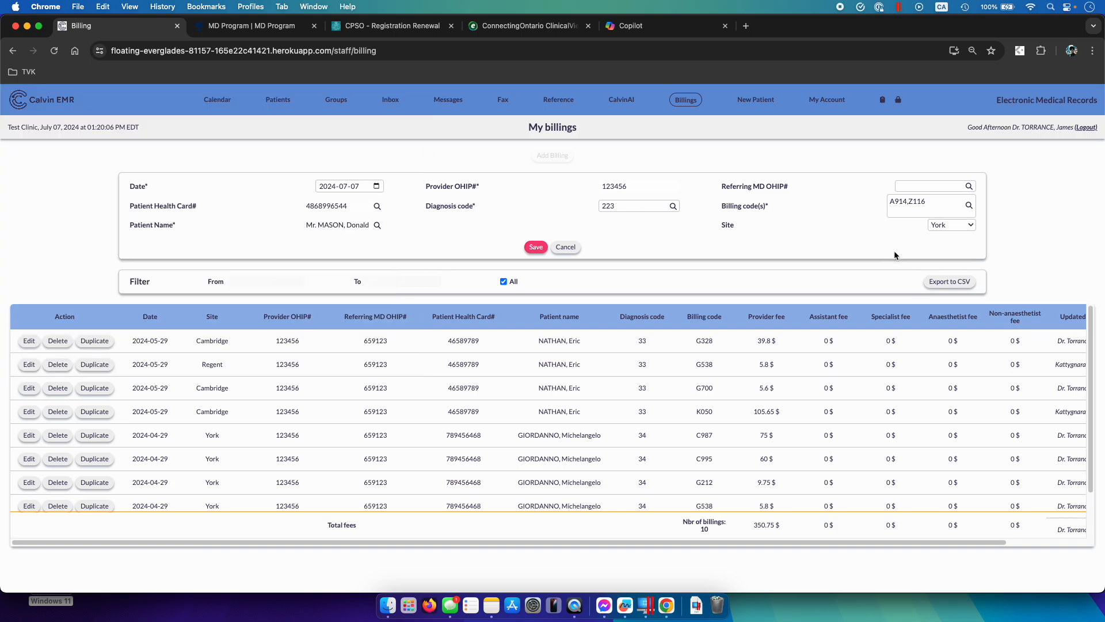
Check the available sites, keep York as the site, and save the new billing
click(973, 225)
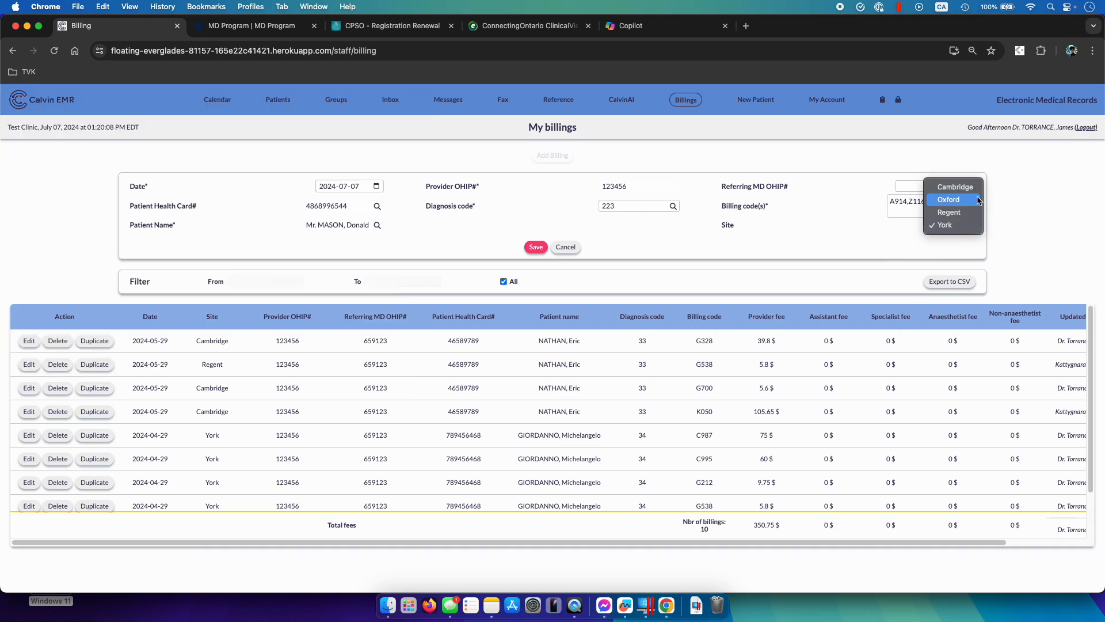
click(884, 244)
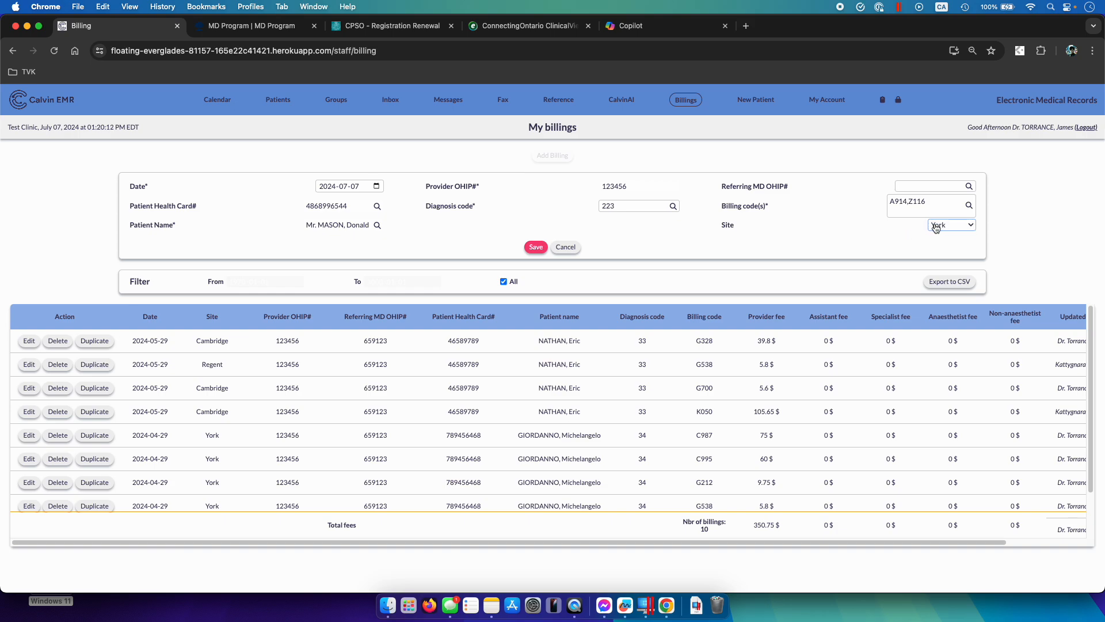
click(535, 247)
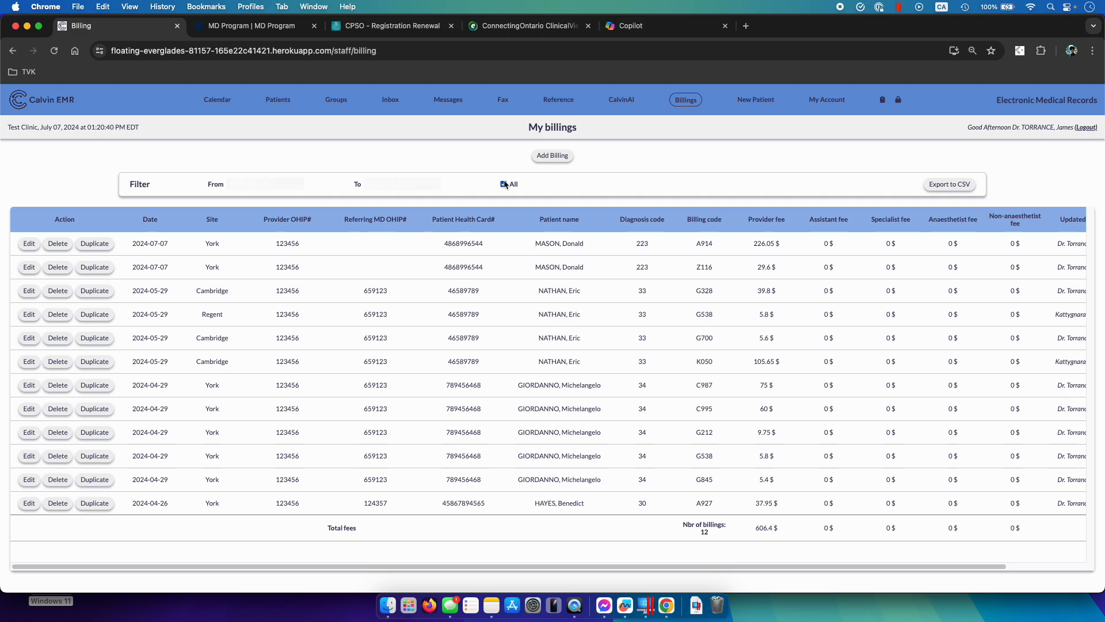
Export all billings to CSV and open the downloaded file in Excel, dismissing the new default theme notice
click(951, 189)
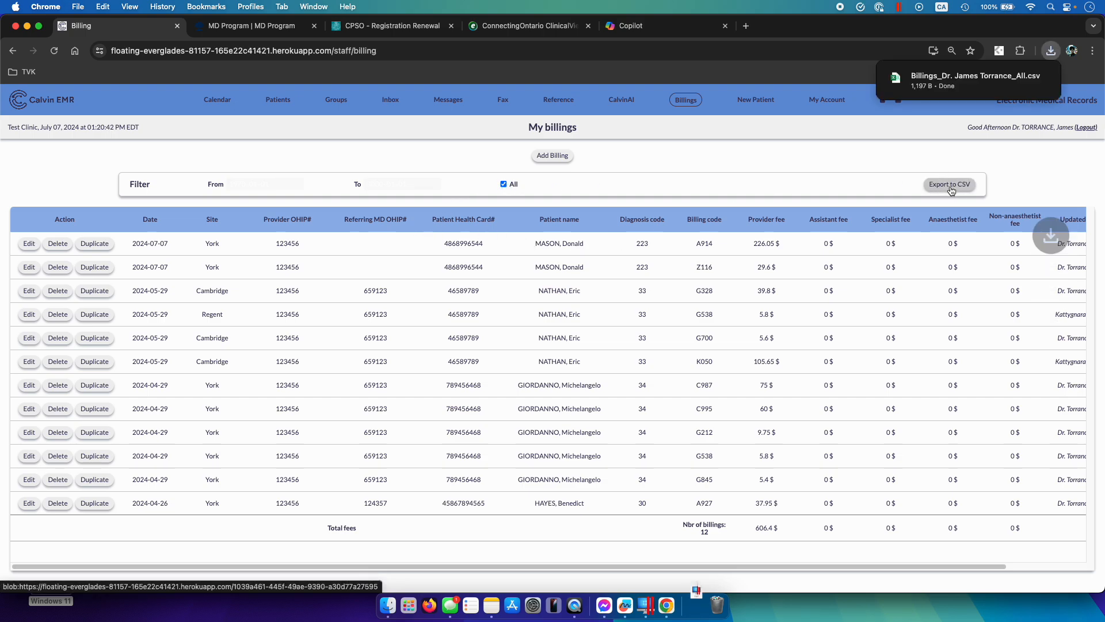
click(938, 86)
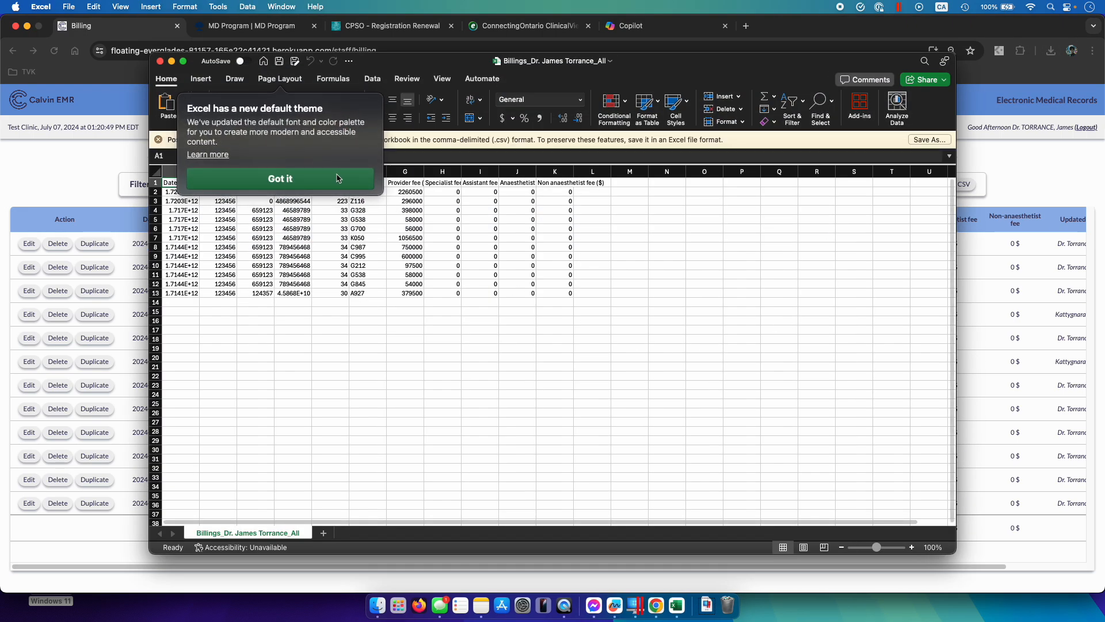
click(335, 176)
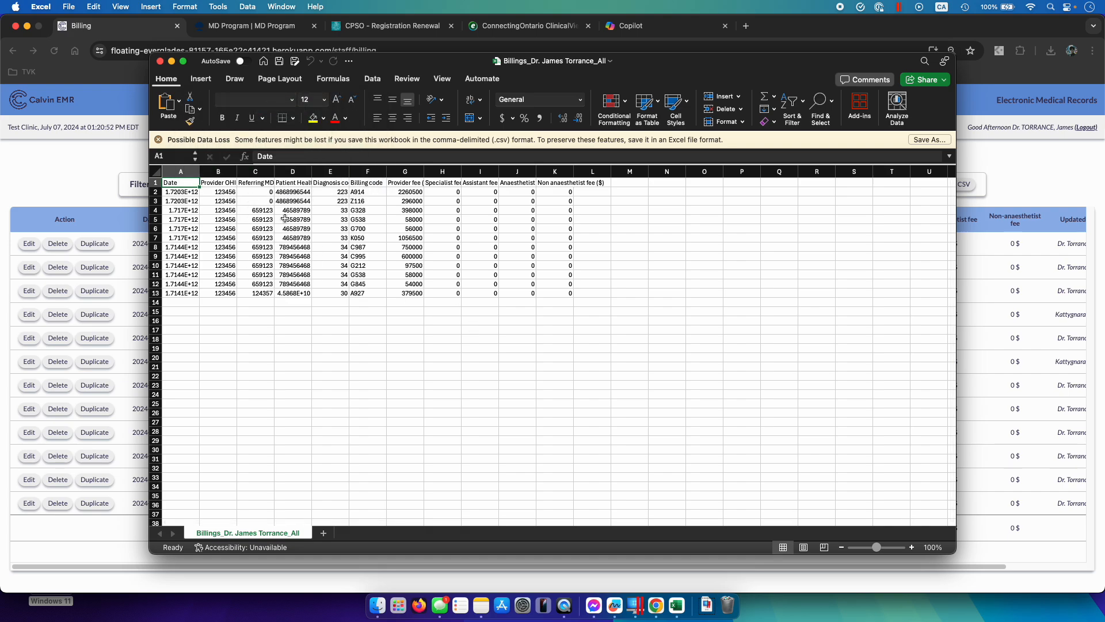
Close the exported billings workbook in Excel and open the new patient form in Calvin EMR
click(160, 61)
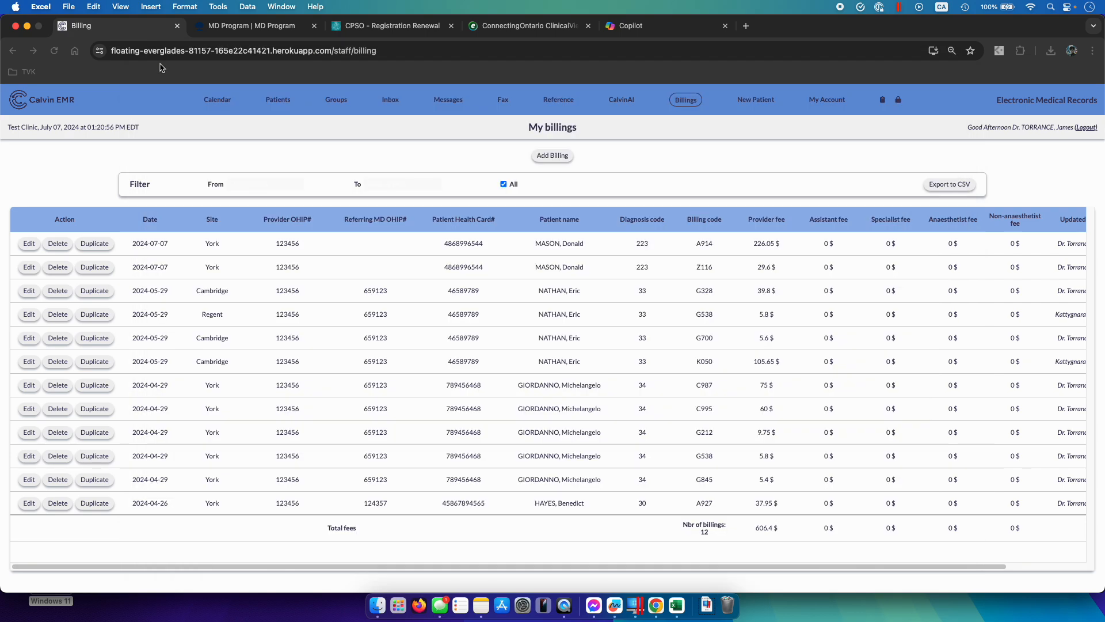
click(803, 171)
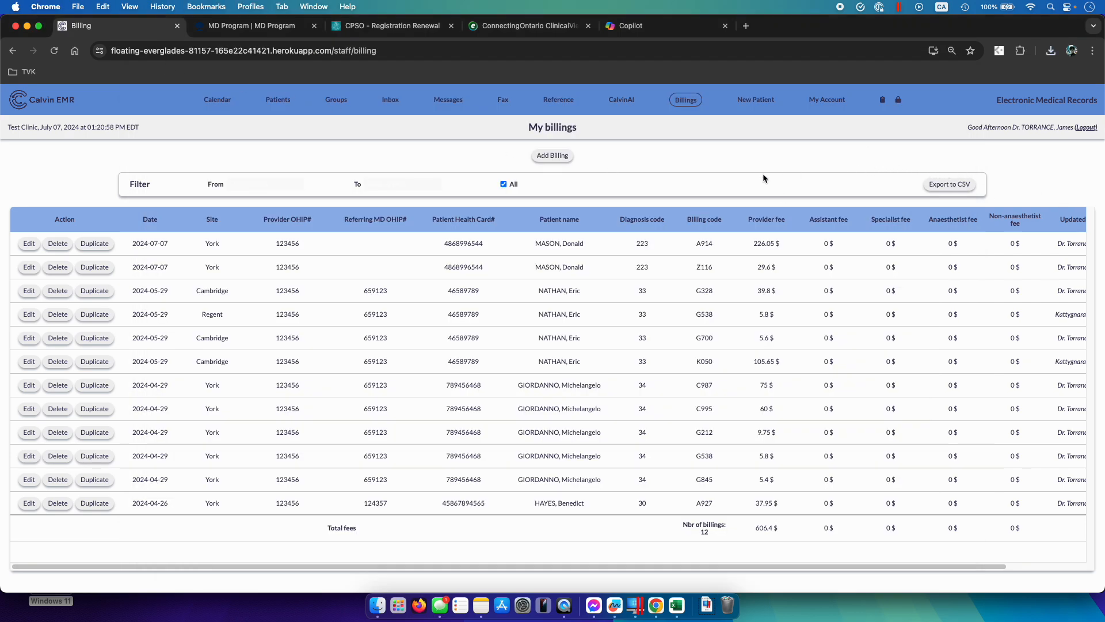
click(758, 102)
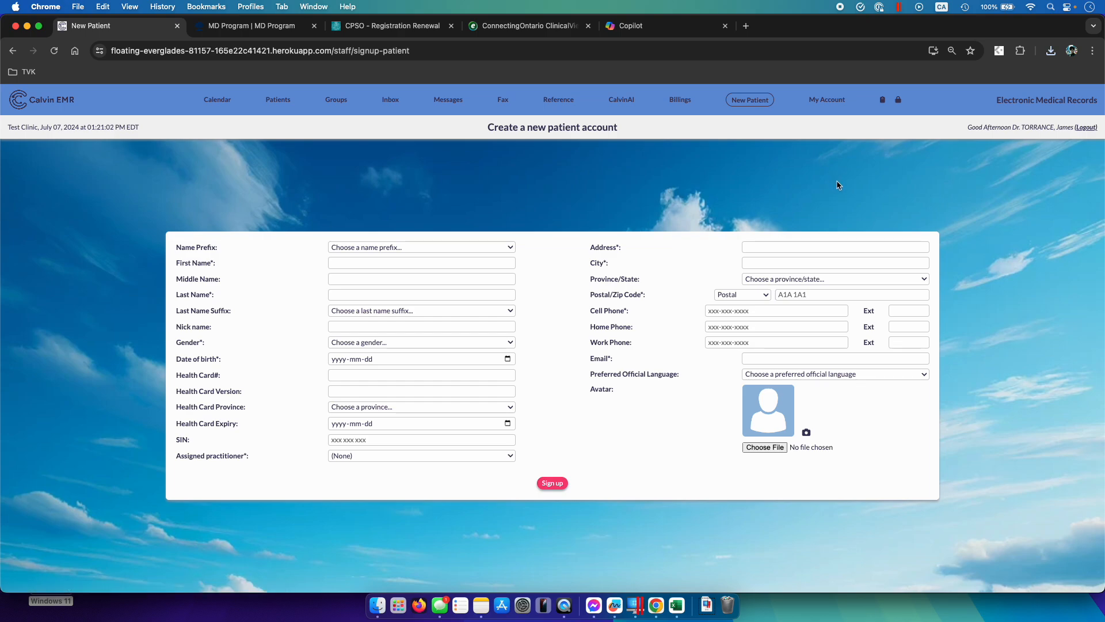
Check the available name prefixes and the first and last name fields of the new patient form
click(512, 247)
click(557, 266)
click(509, 248)
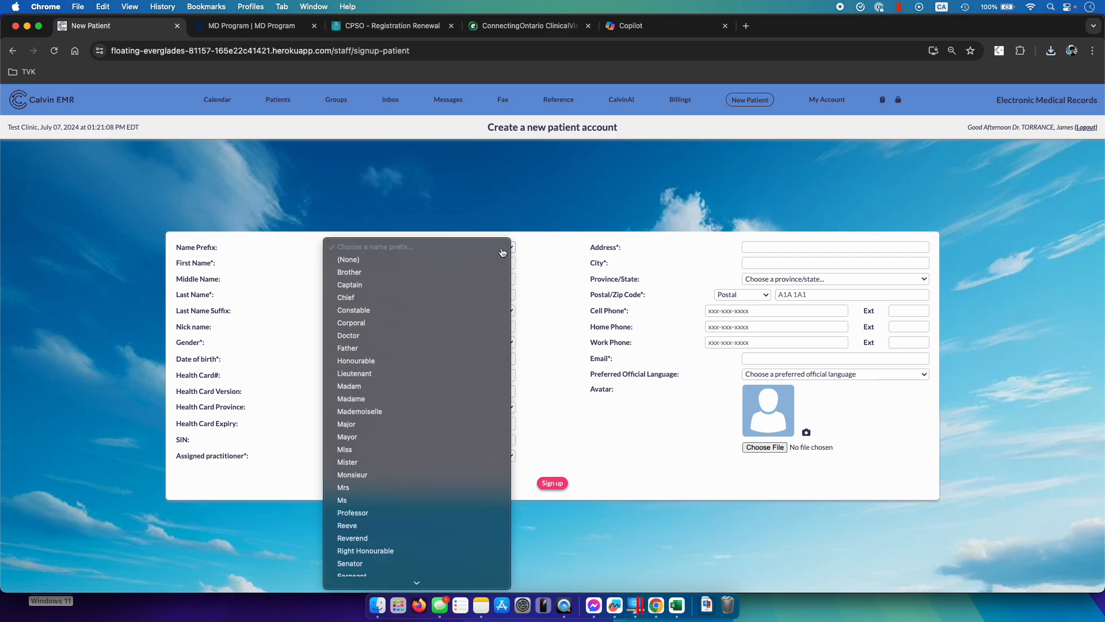
scroll(506, 442, down, 1)
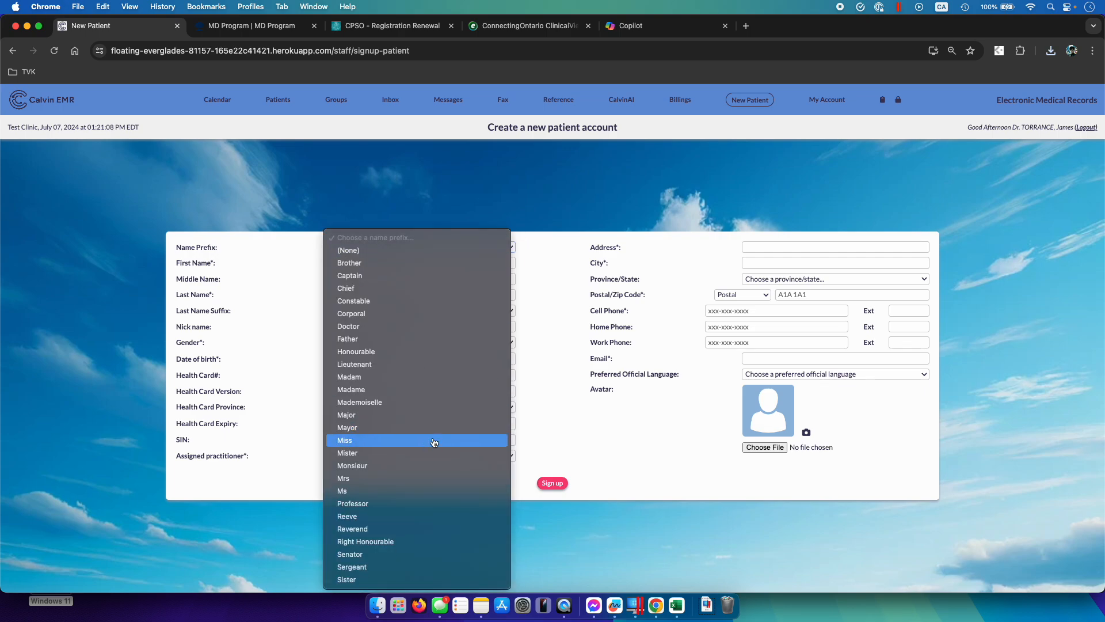
click(531, 308)
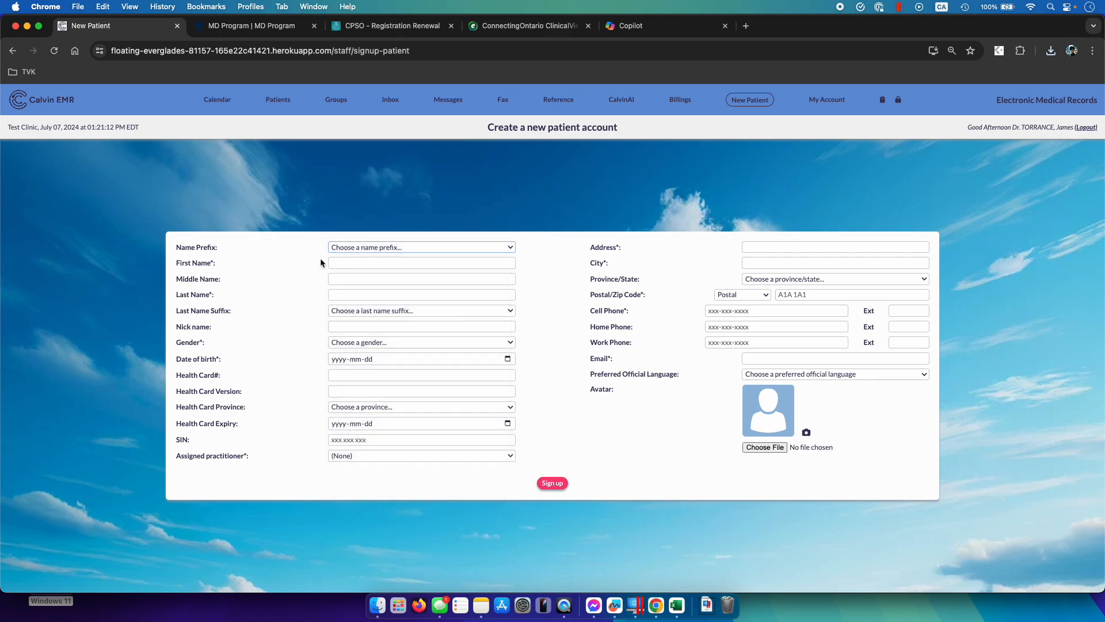
click(343, 262)
click(353, 294)
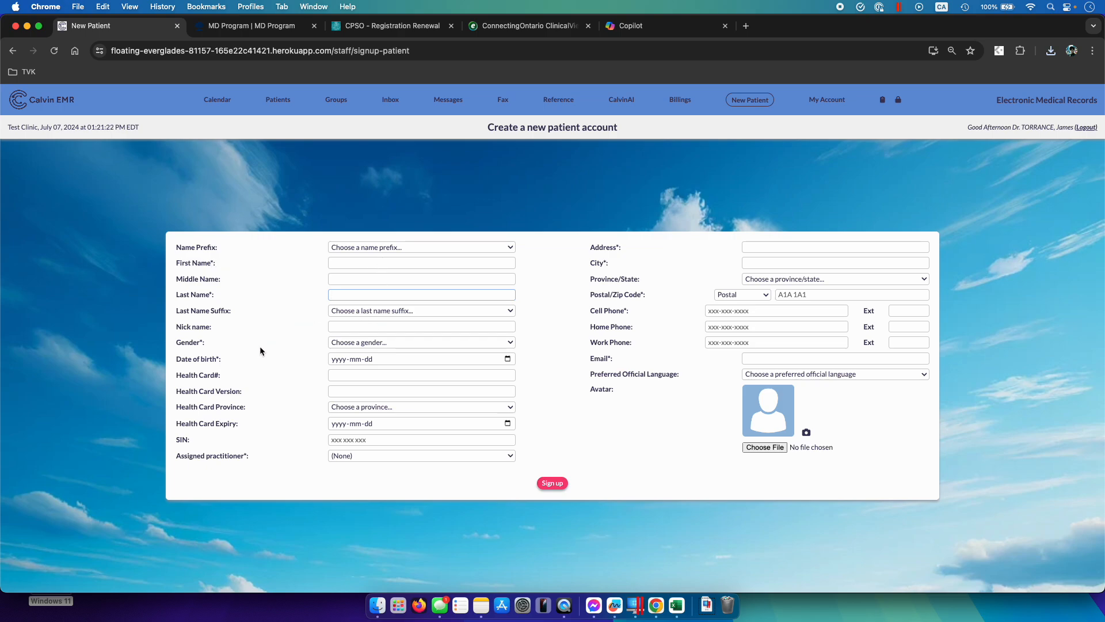
Check the gender choices and the date of birth field of the new patient form
click(414, 344)
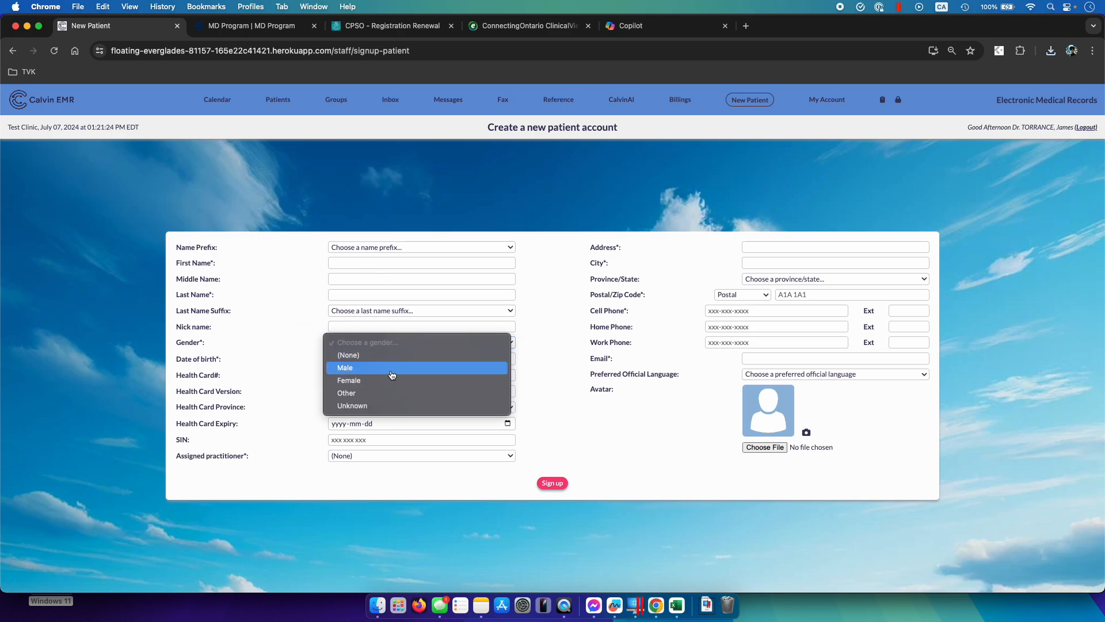
click(541, 353)
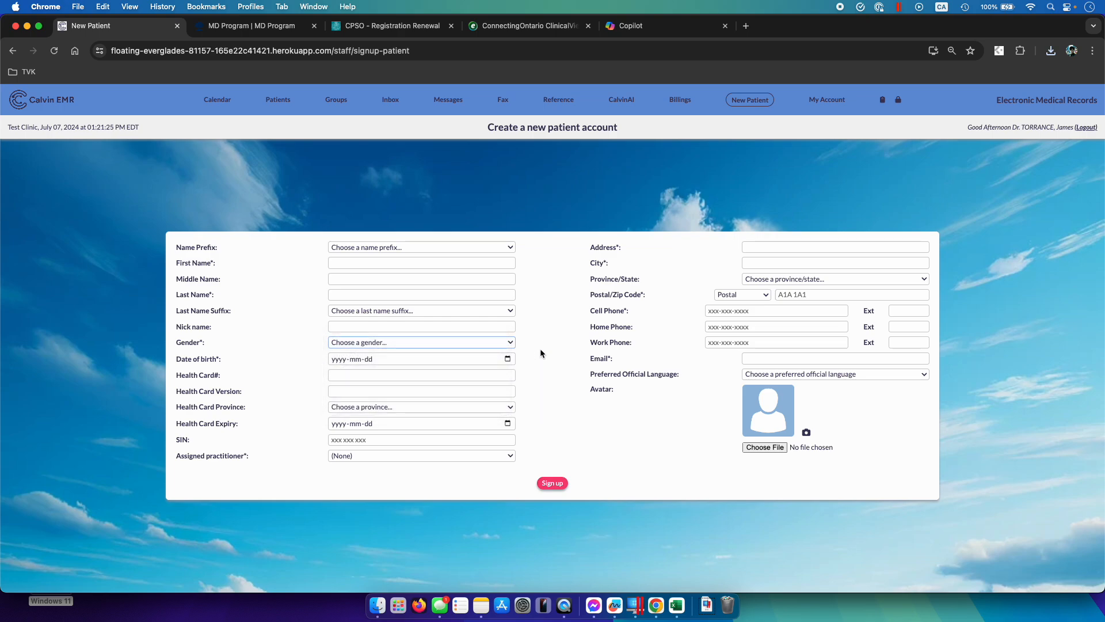
click(413, 361)
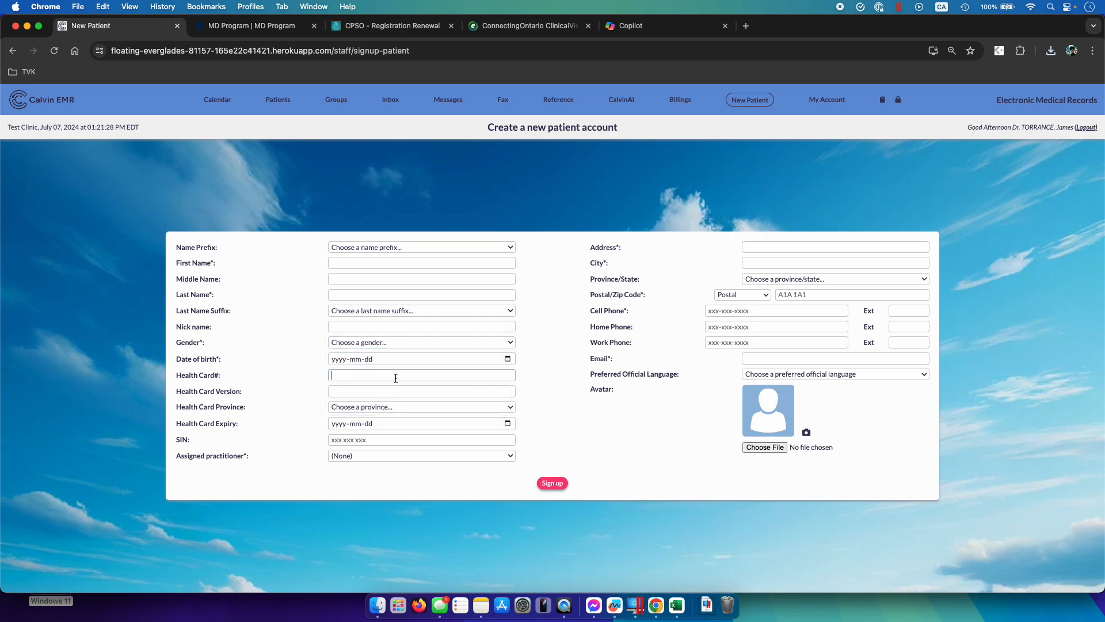
Look through the health card province choices without picking one, and check the SIN field
click(394, 408)
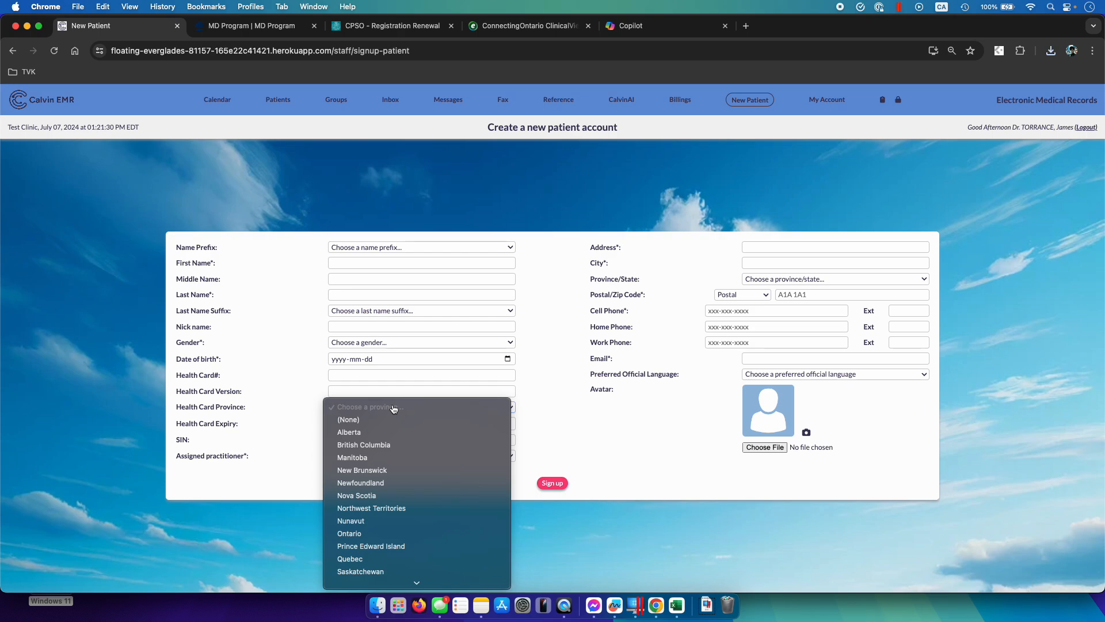
scroll(419, 503, down, 5)
scroll(420, 500, down, 8)
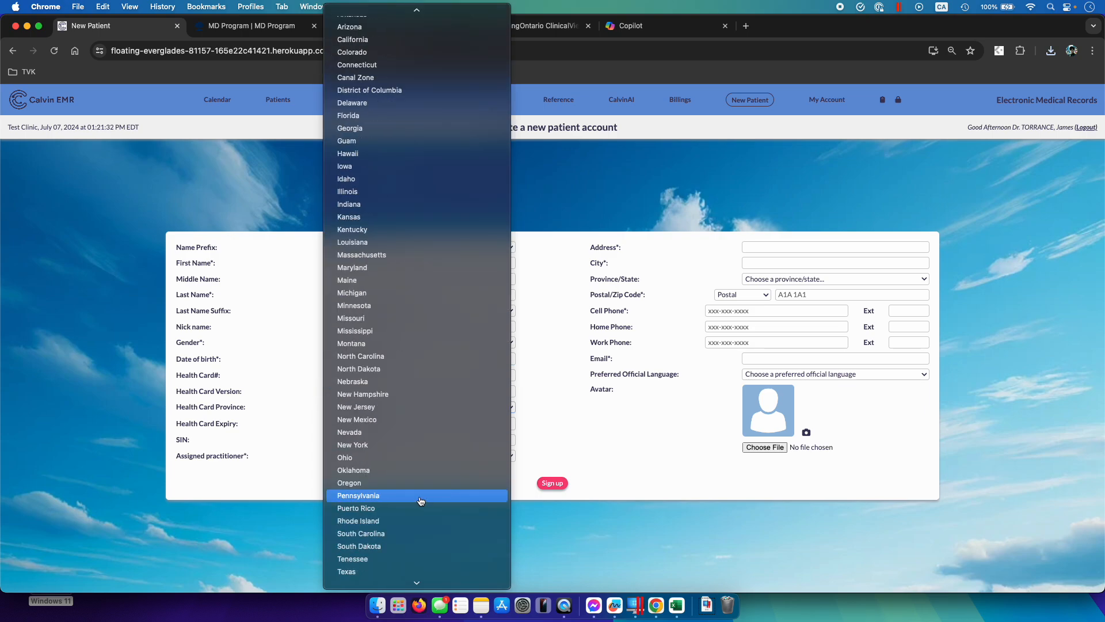
click(571, 411)
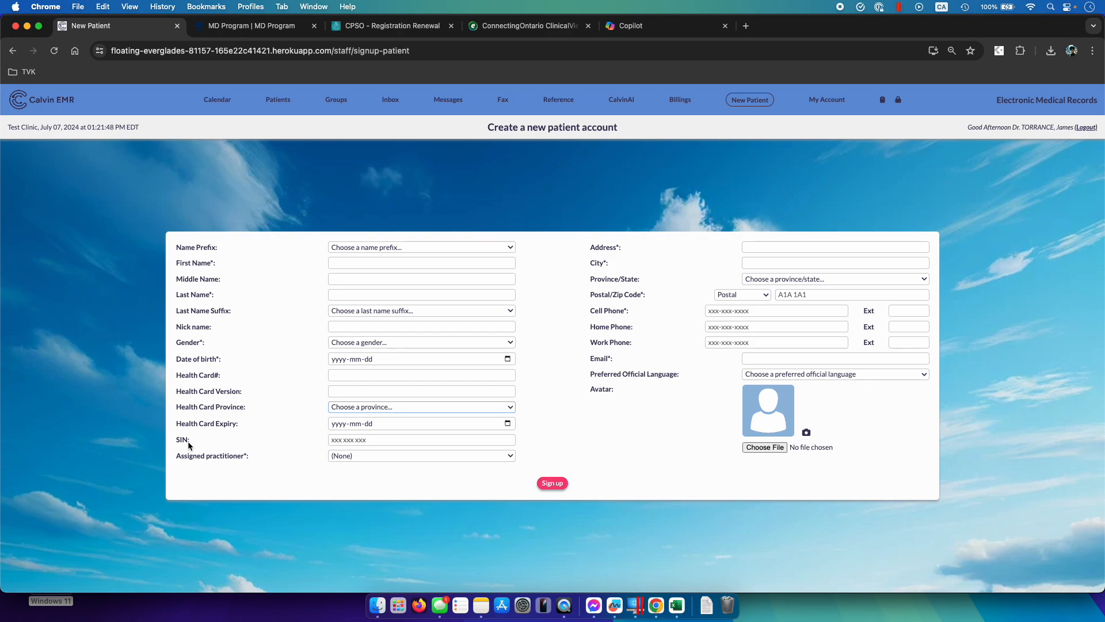
click(362, 439)
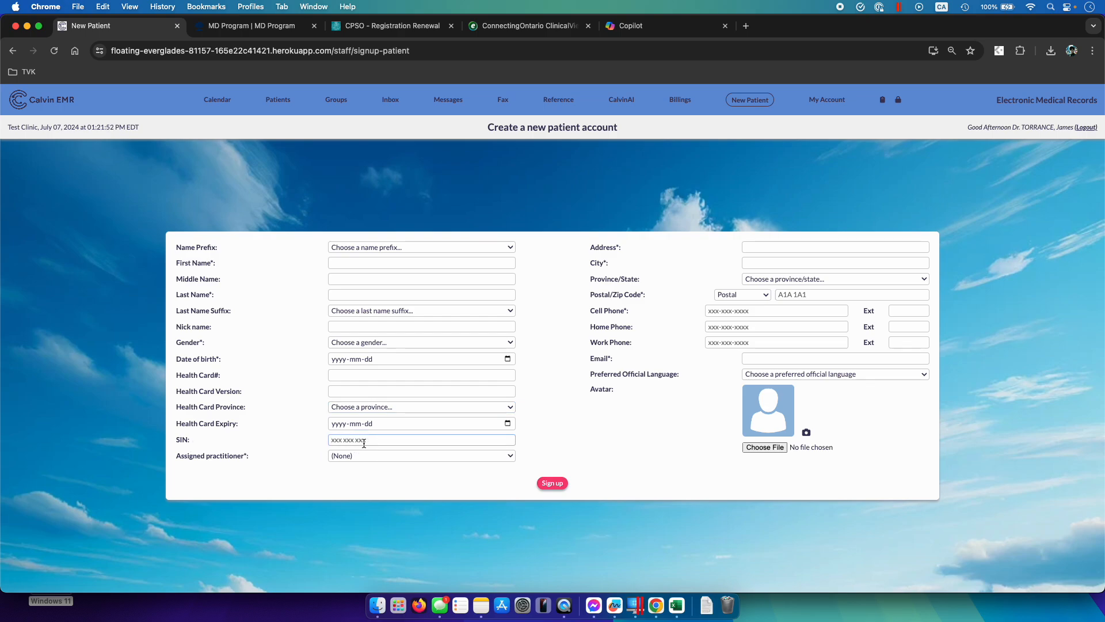
Review the assigned practitioner choices and select the second doctor listed for the new patient
click(511, 459)
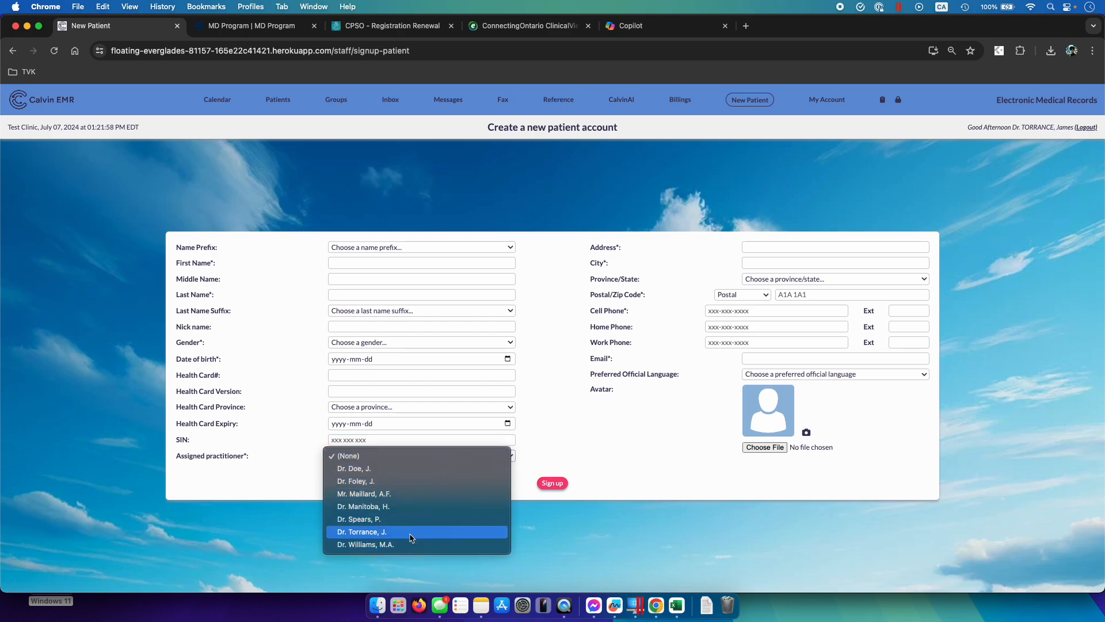
click(543, 448)
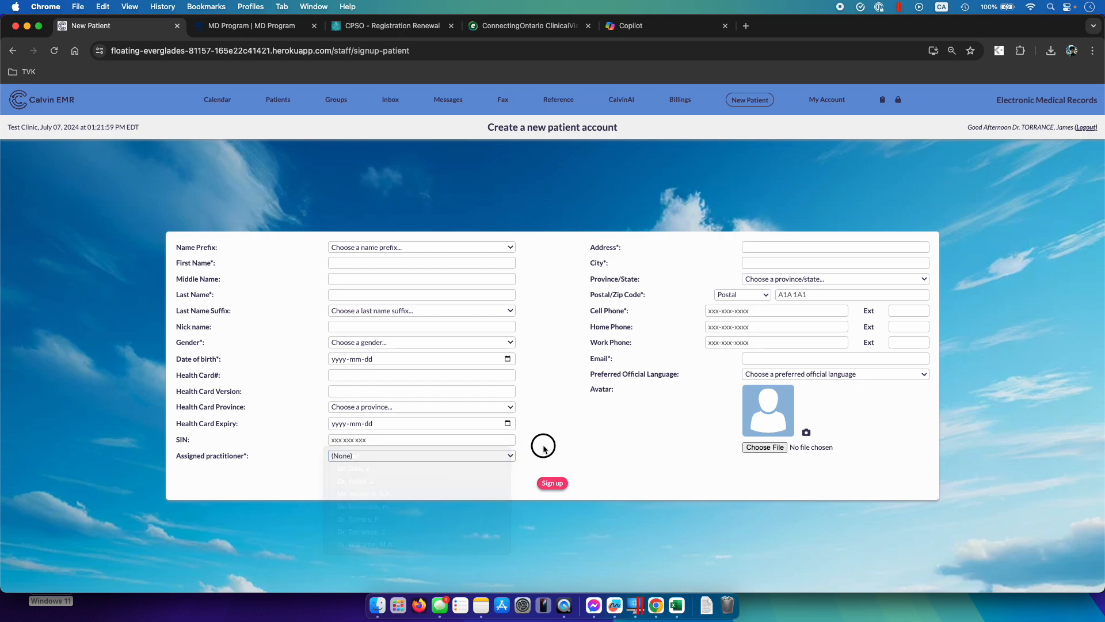
click(510, 457)
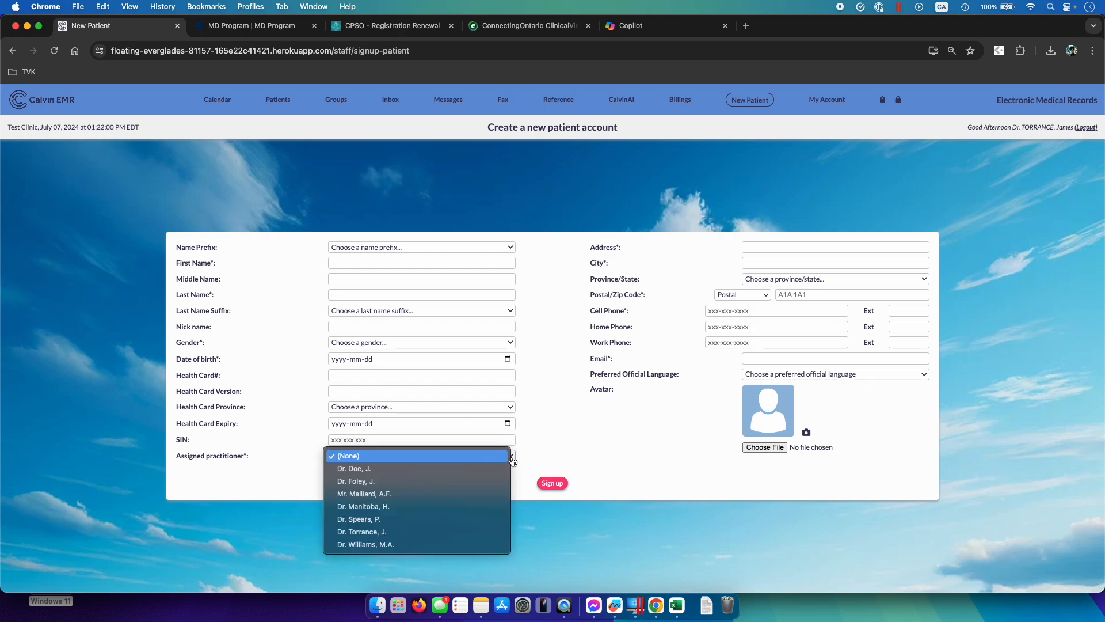
click(397, 481)
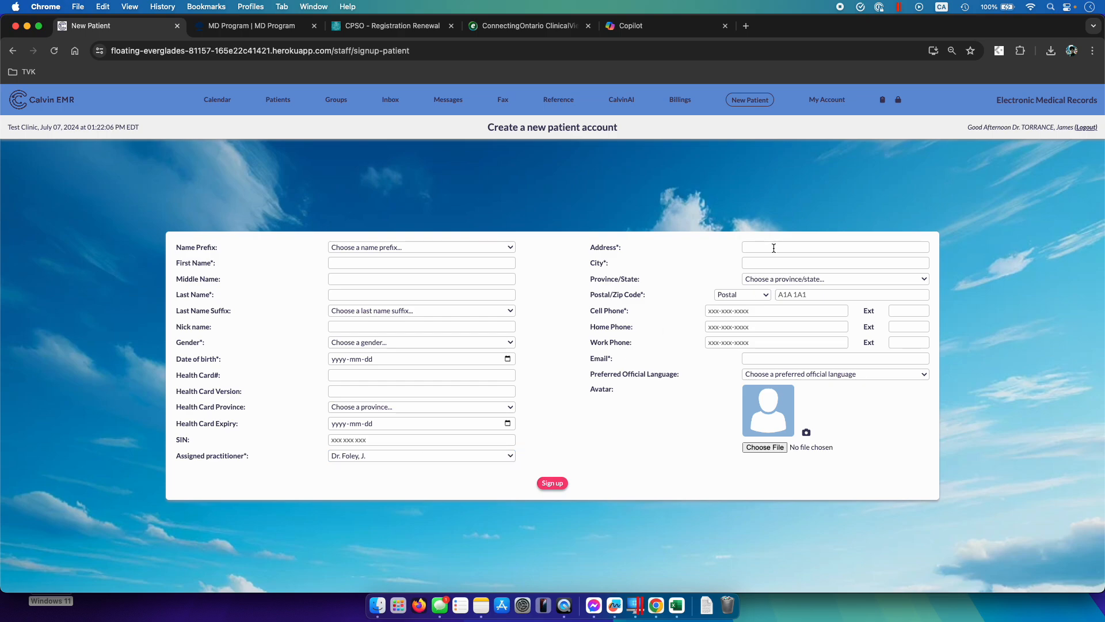
Look through the address province/state choices and check the home and work phone fields
click(787, 279)
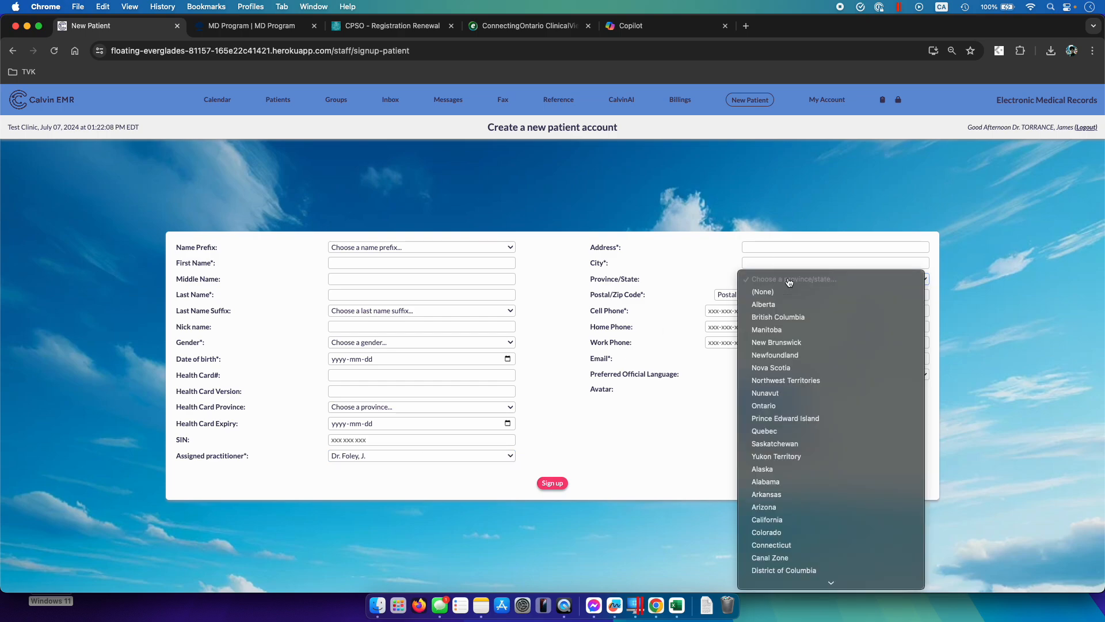
scroll(840, 443, down, 10)
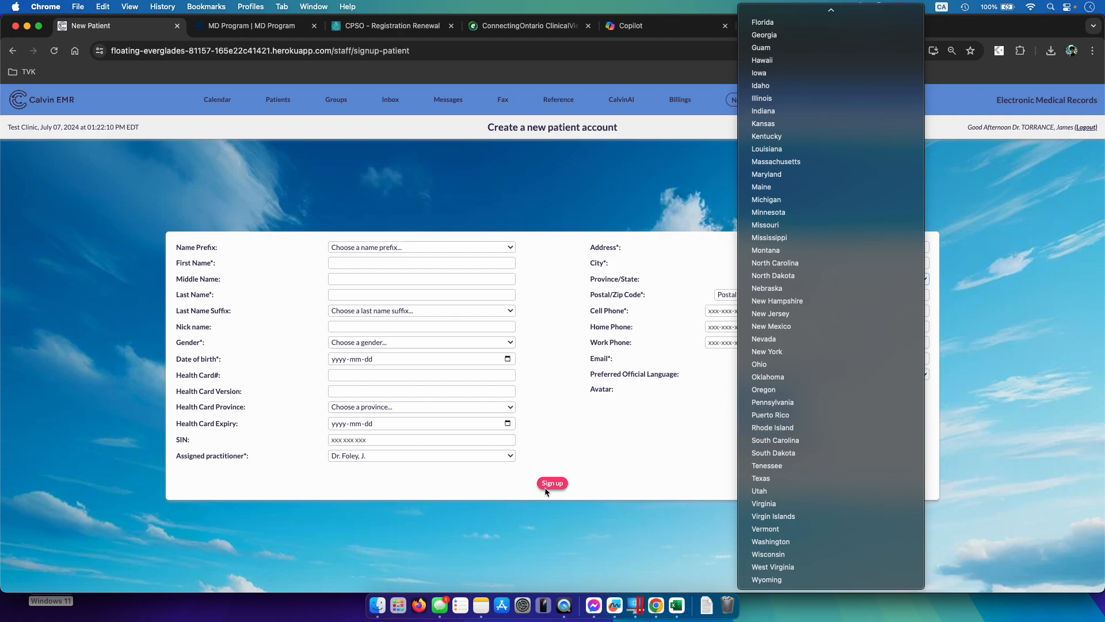
click(626, 432)
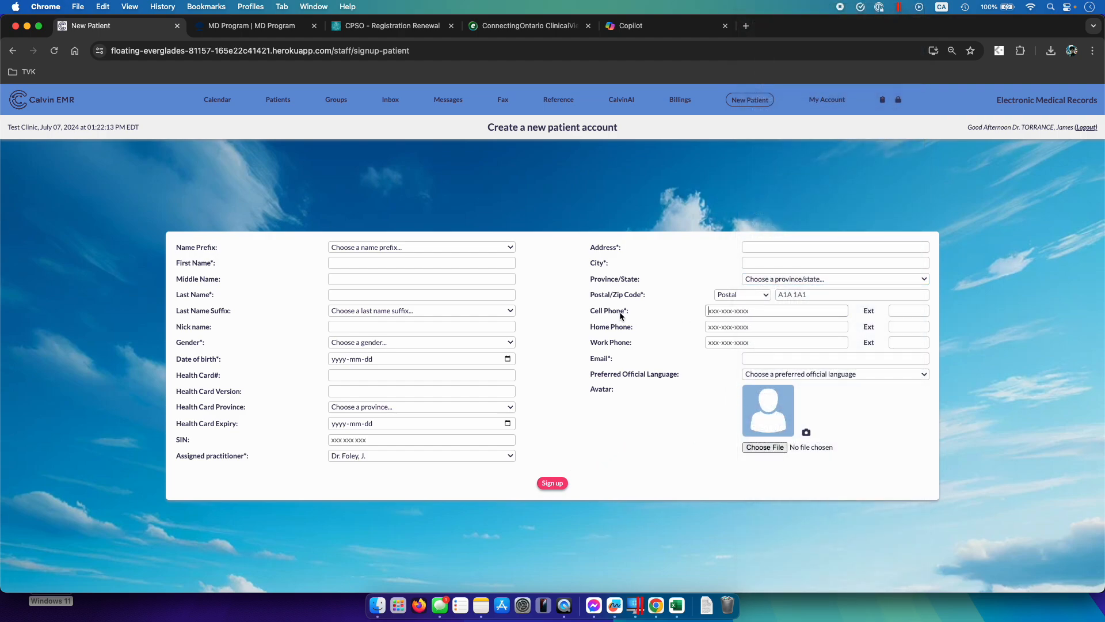
click(743, 328)
click(742, 344)
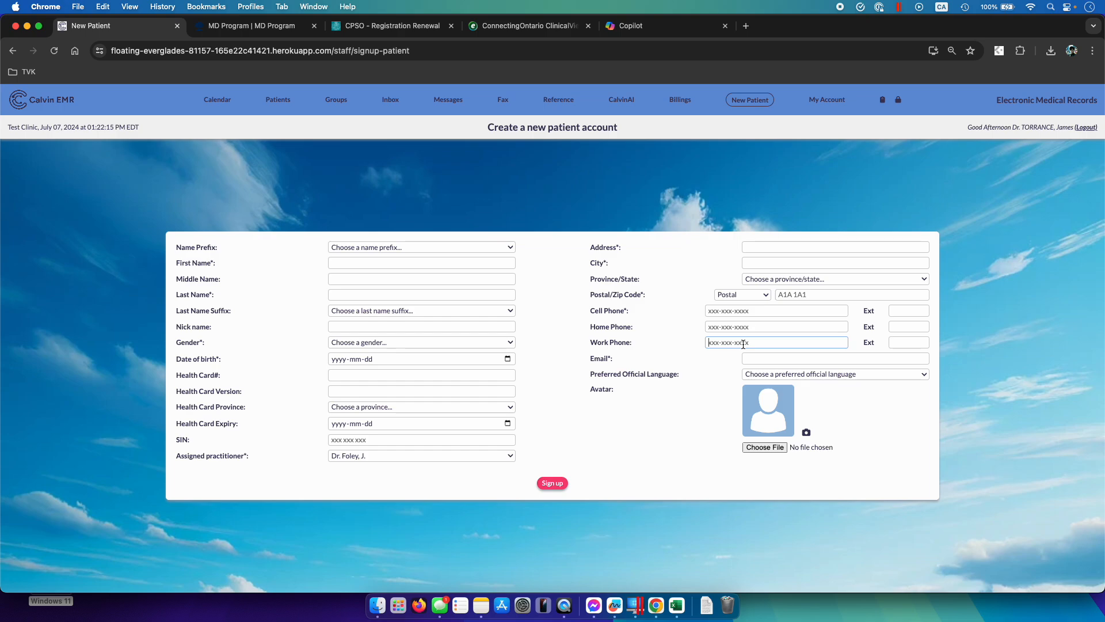
Check the email field and the preferred official language choices of the new patient form
click(771, 357)
click(925, 377)
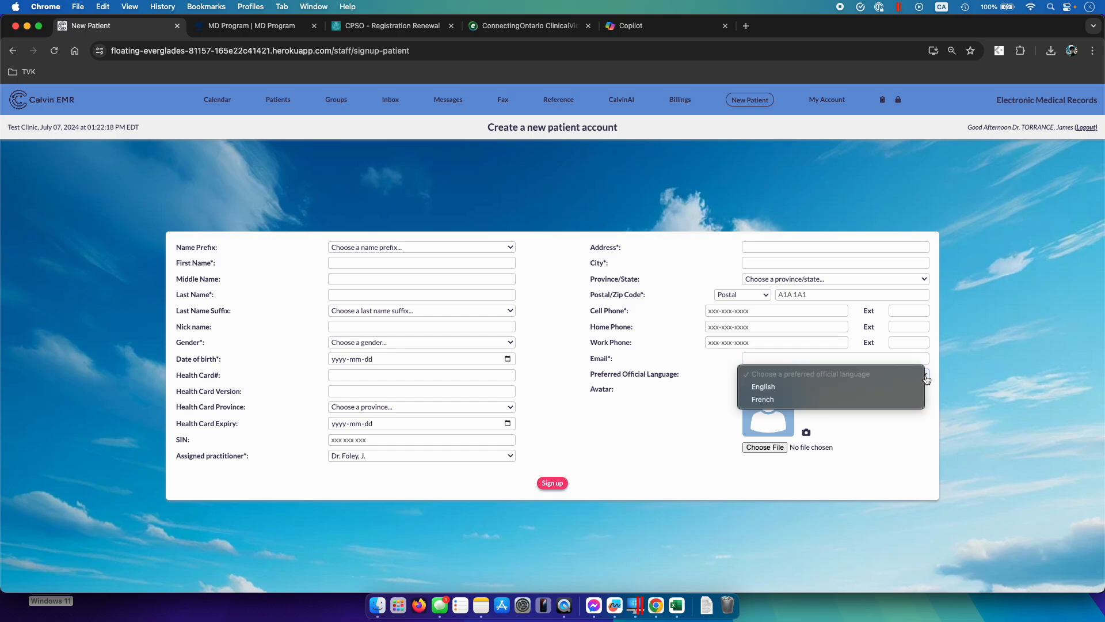
click(910, 428)
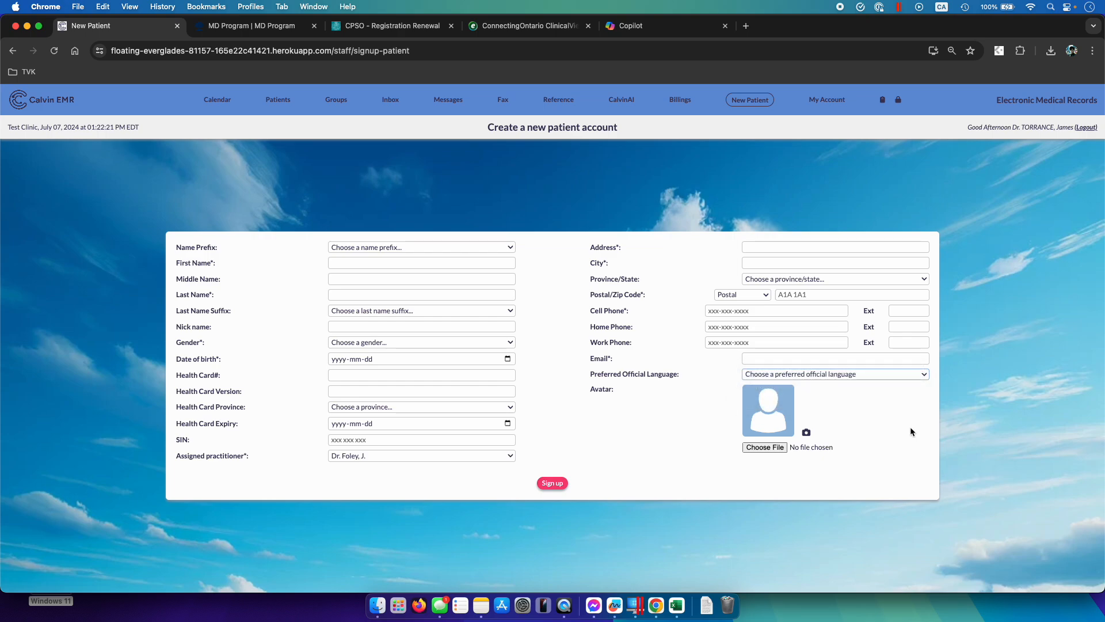
click(926, 377)
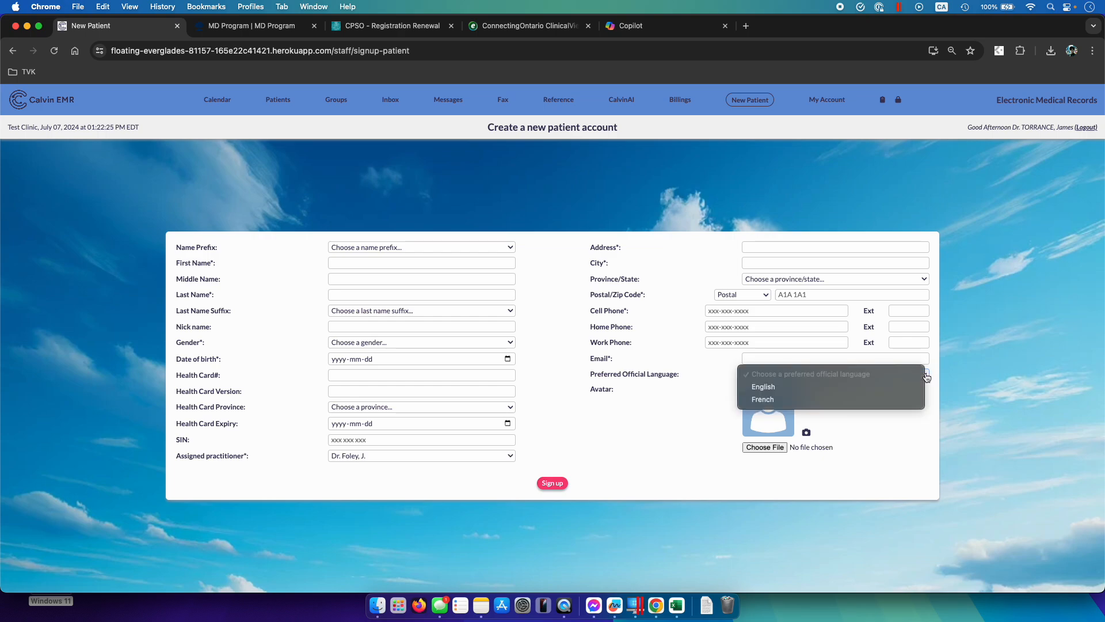
click(915, 450)
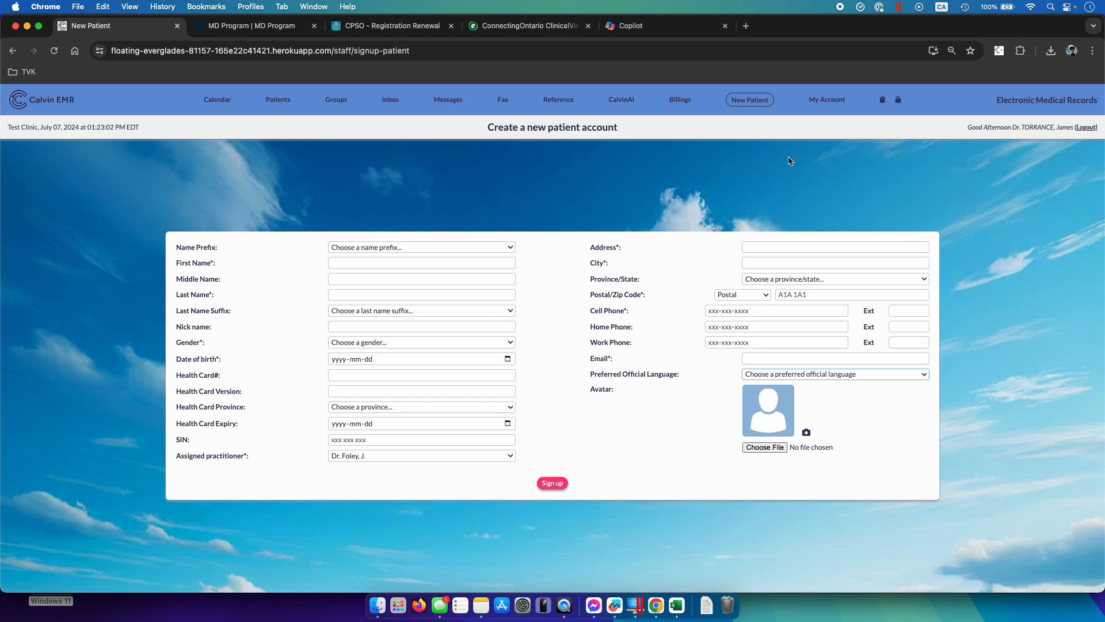
Open the personal information page of the logged-in doctor's account
click(830, 102)
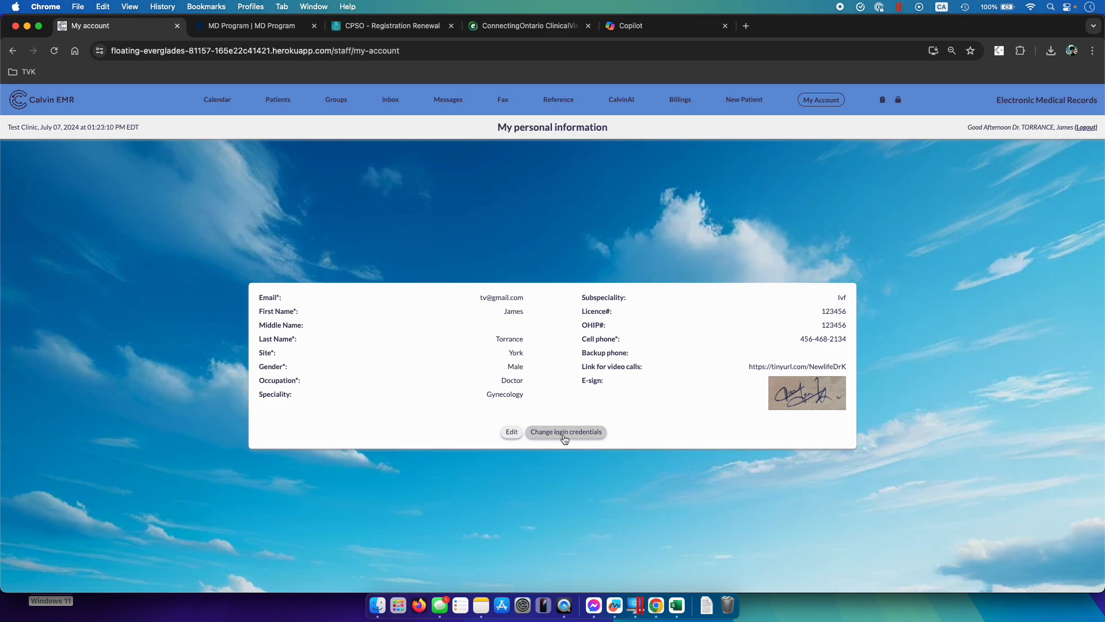
click(512, 433)
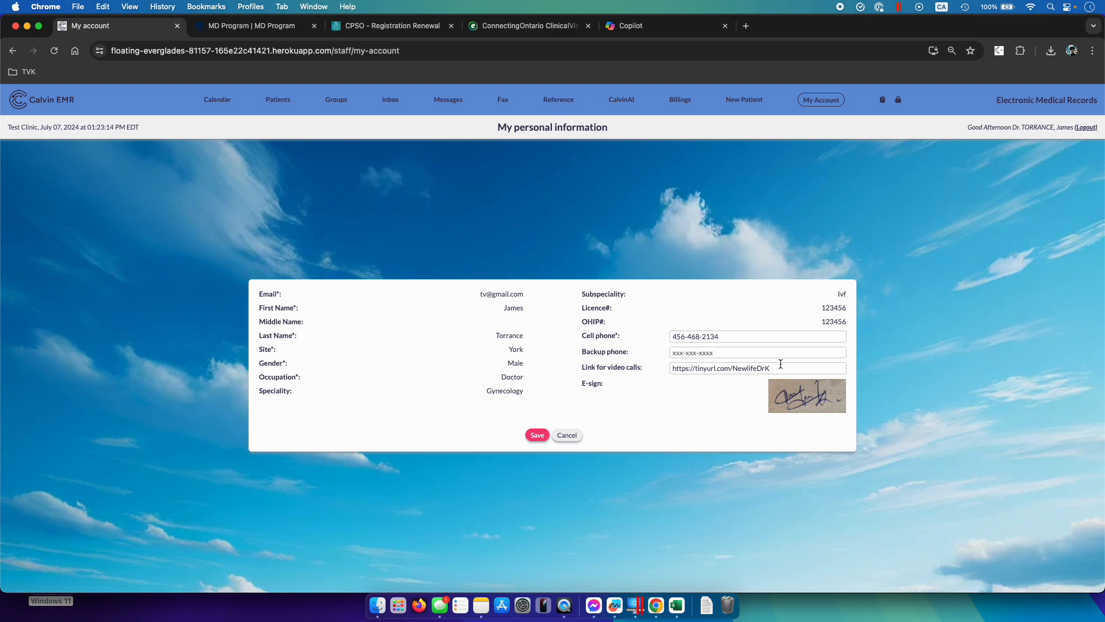
drag(780, 367, 659, 371)
key(BackSpace)
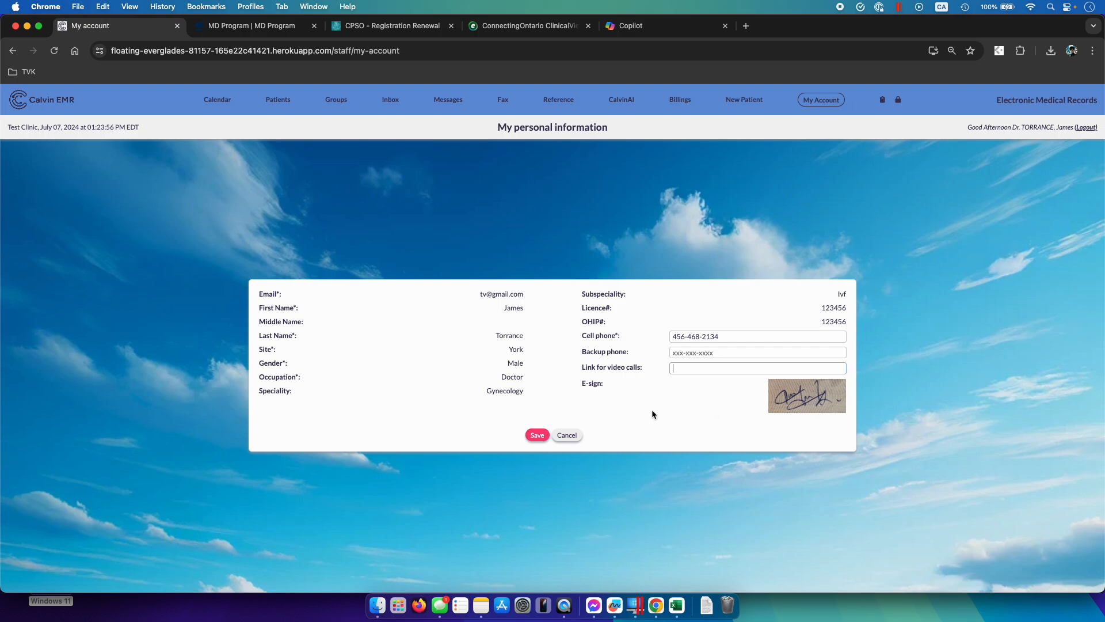
click(567, 435)
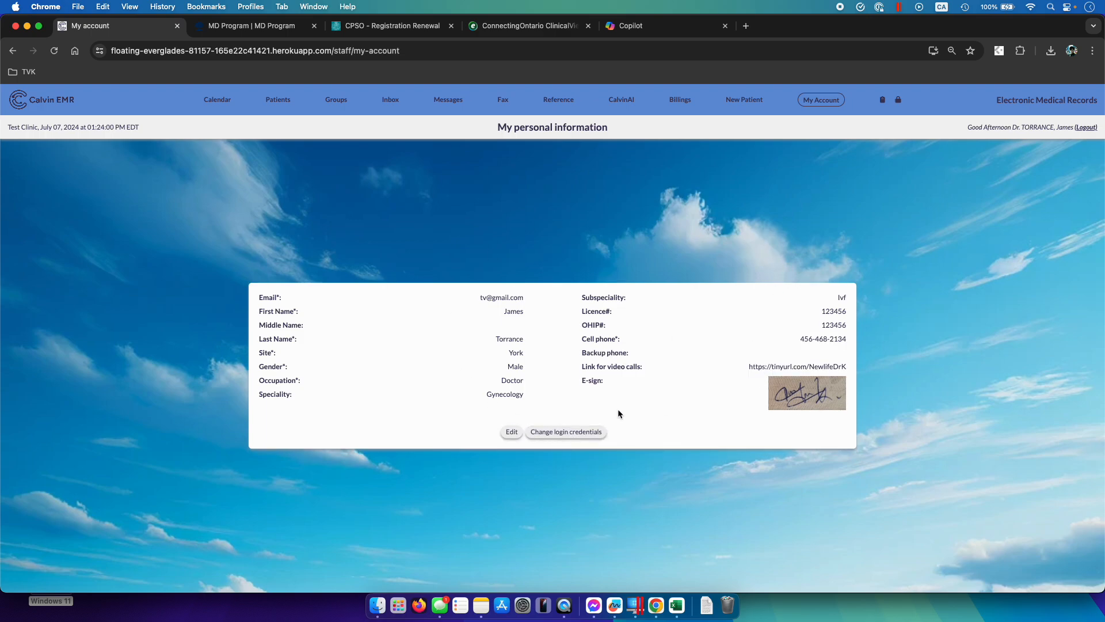
Remove the link for video calls from the account's personal information and save the change
click(512, 432)
triple_click(738, 368)
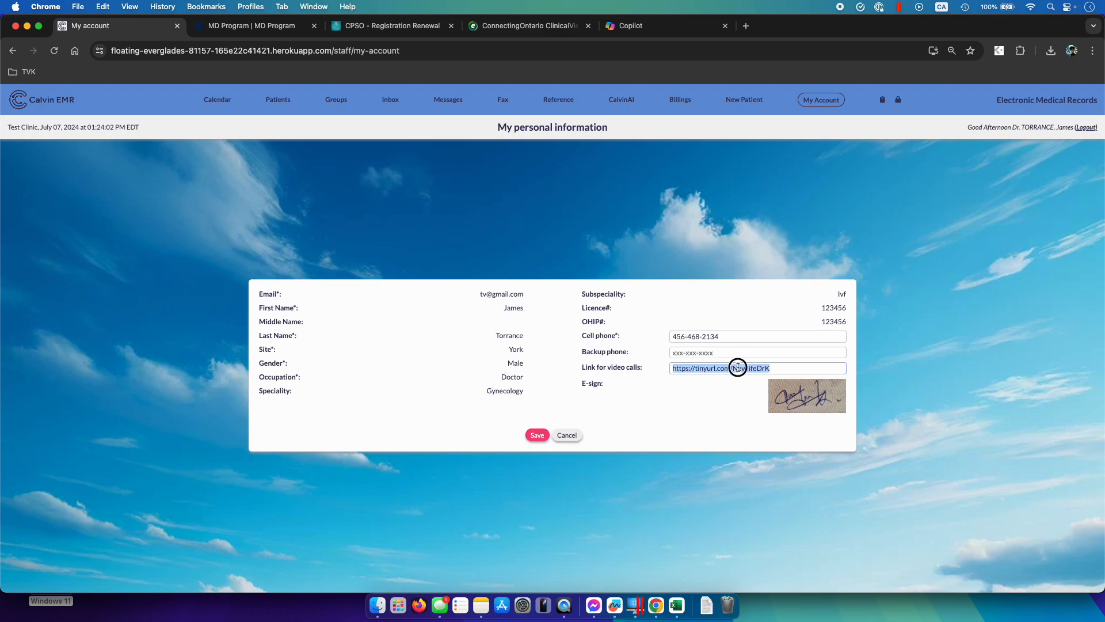
key(BackSpace)
click(538, 435)
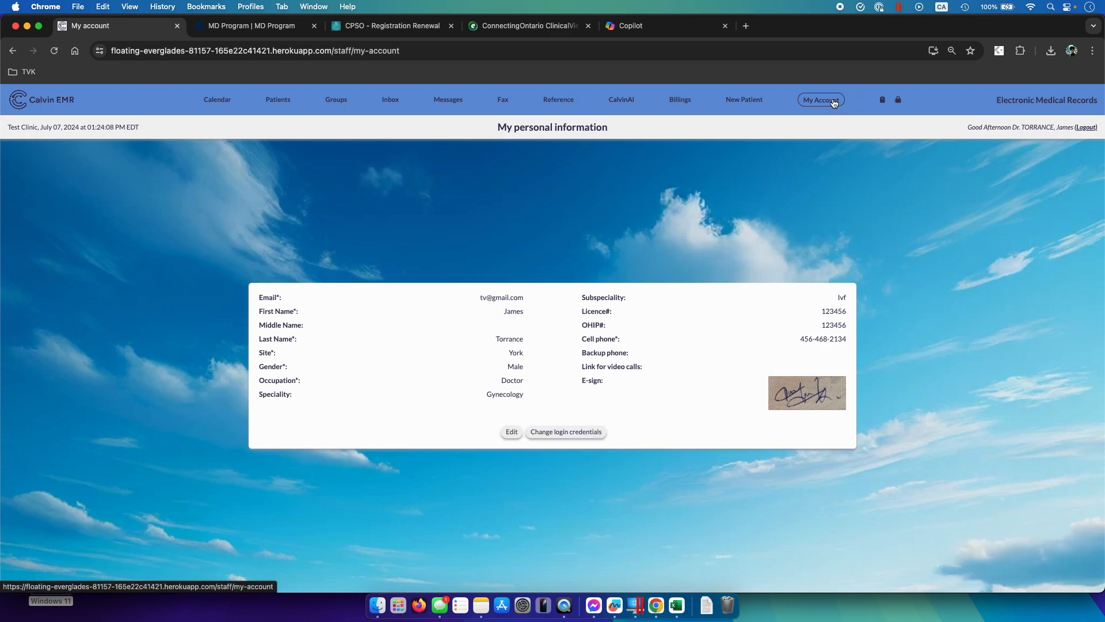
Replace the notepad text with the lines "lljhngjnnjhg" and "jmhjm", and close the notepad without saving
click(885, 104)
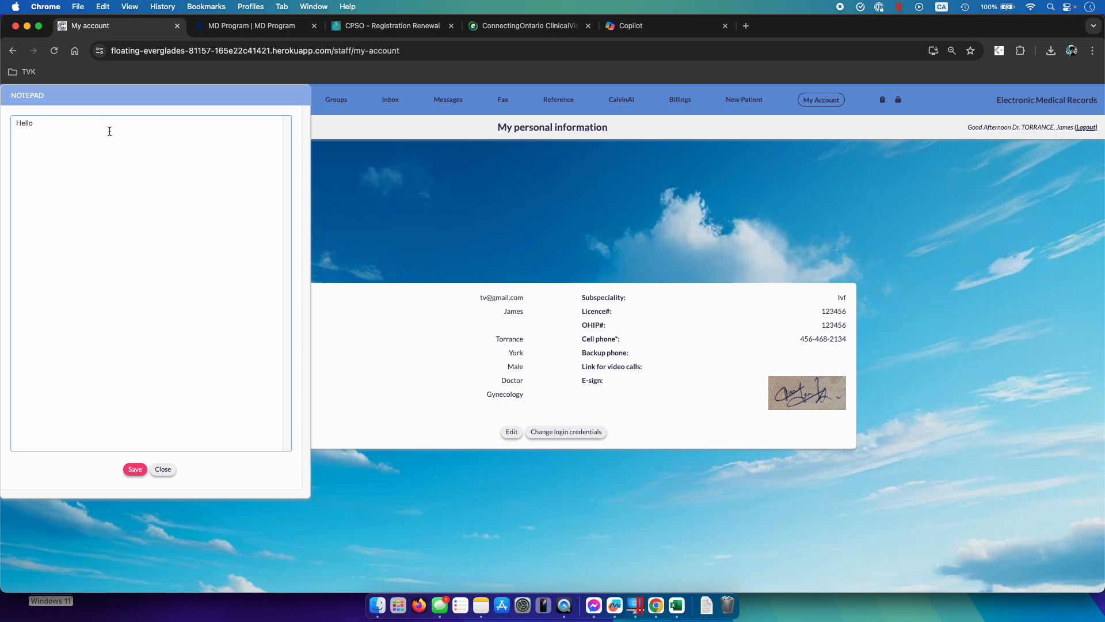
key(BackSpace)
key(BackSpace)
key(BackSpace)
key(BackSpace)
key(BackSpace)
text(lljhngjnnjhg)
key(Return)
text(jmhjm)
key(Return)
click(163, 469)
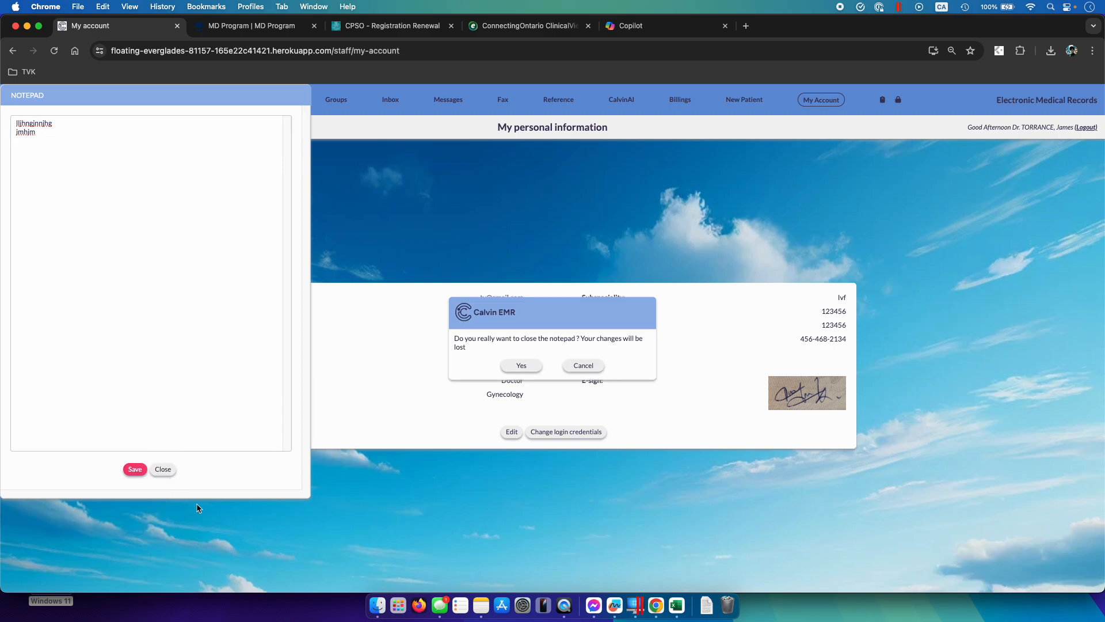
click(525, 367)
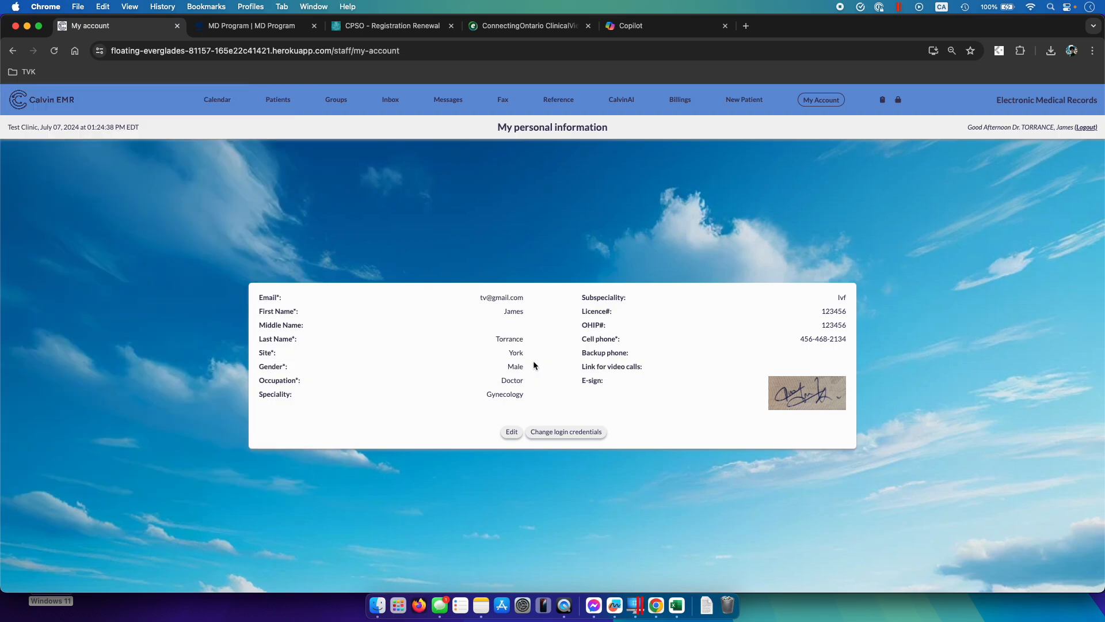
Lock the session and unlock it by entering the four-digit PIN
click(900, 102)
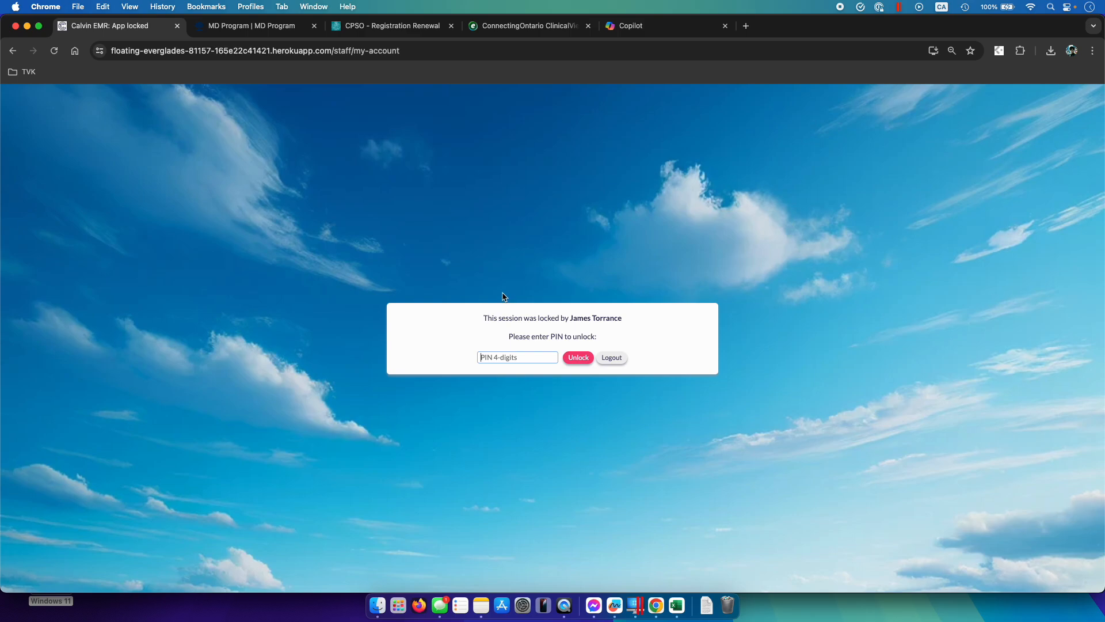
click(514, 358)
text(••••)
click(565, 357)
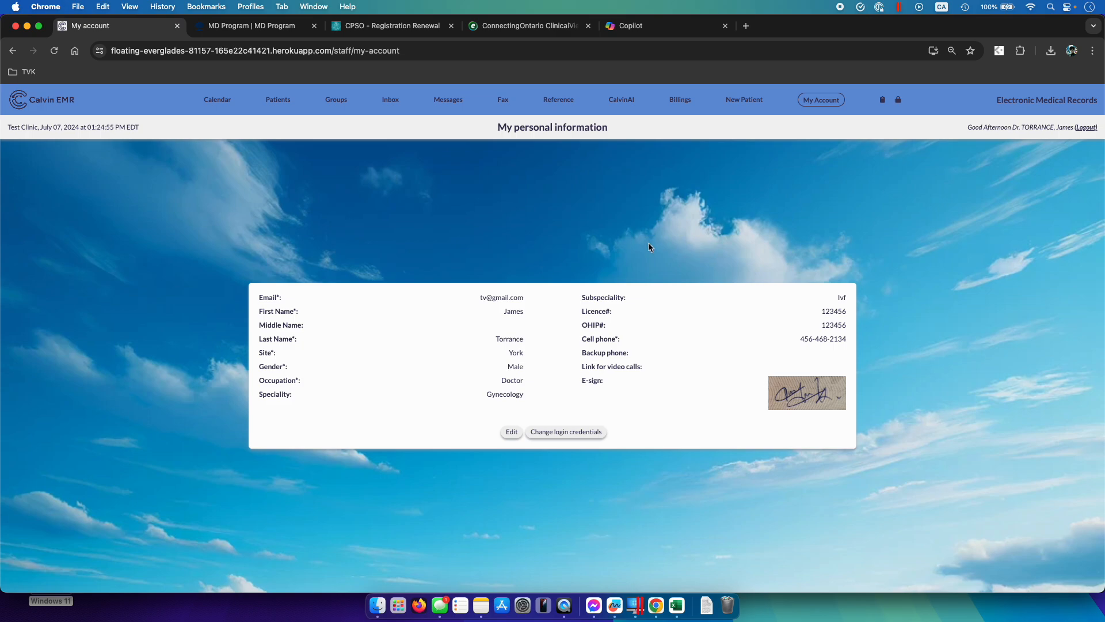
Lock the session a second time and submit the four-digit PIN to unlock it
click(899, 102)
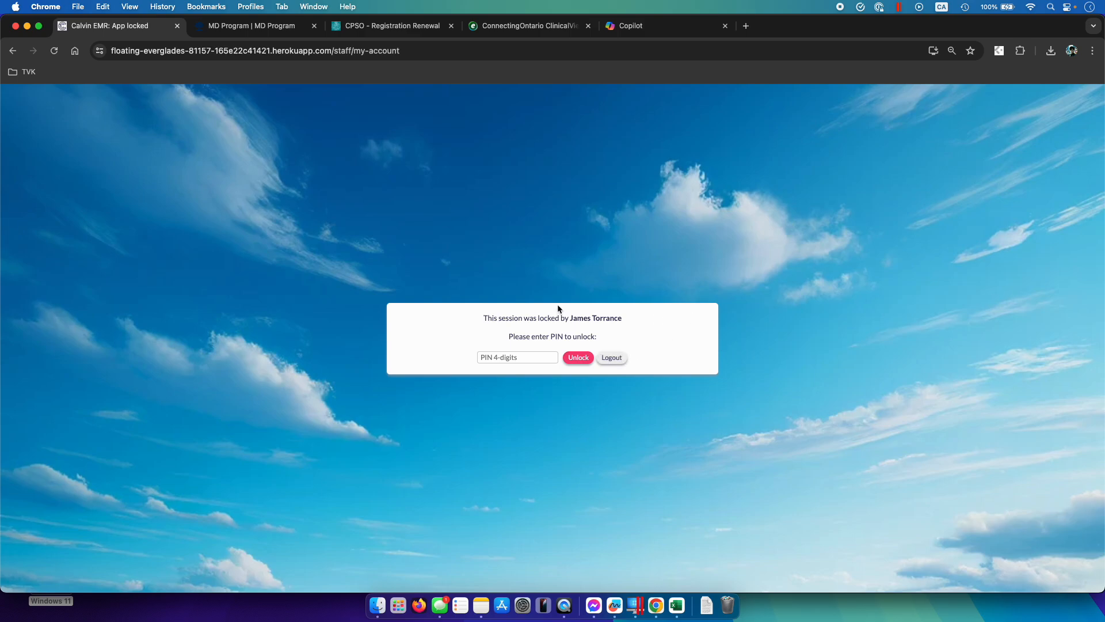
click(537, 359)
text(••)
click(578, 357)
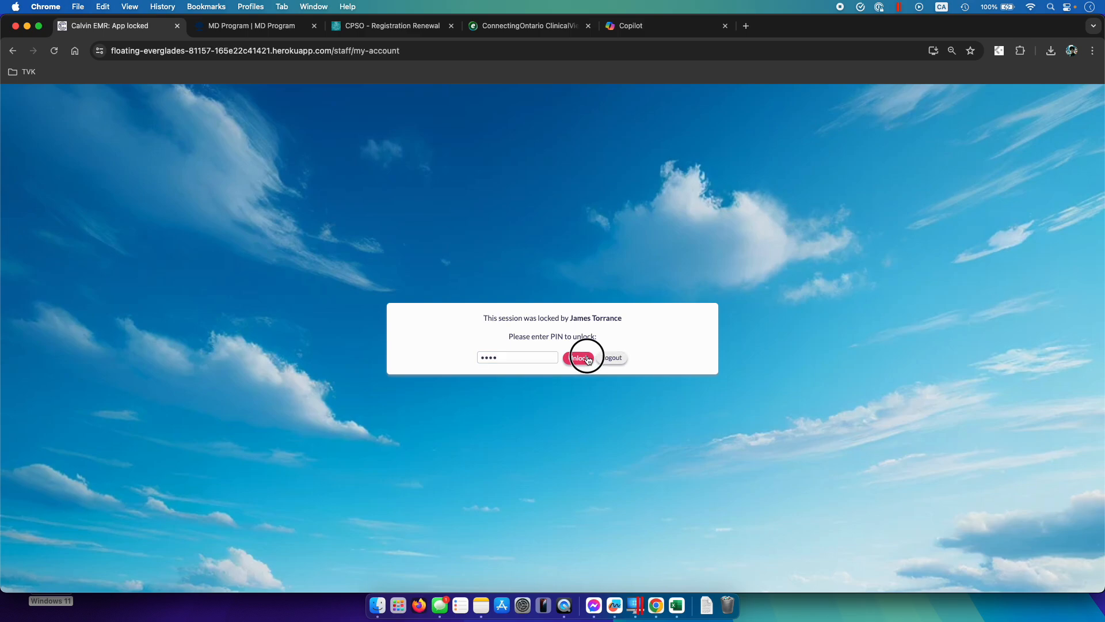